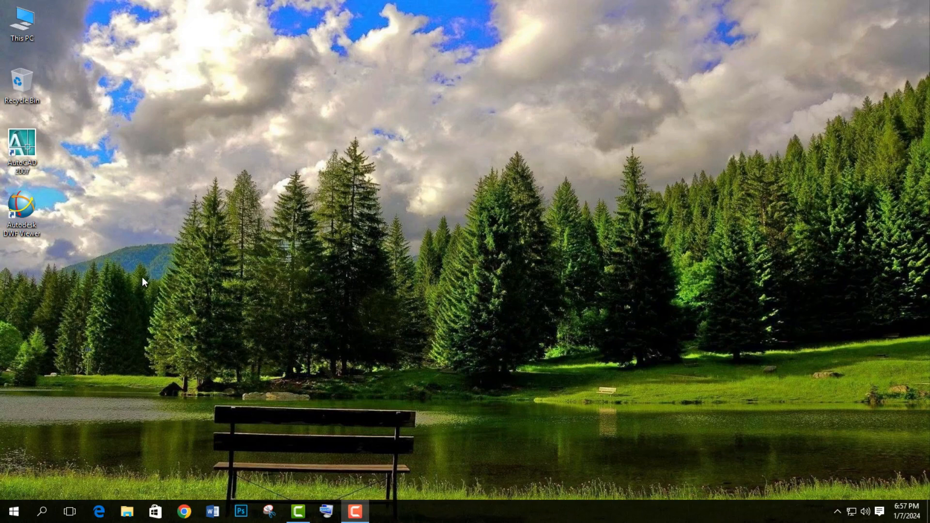
Step: Start AutoCAD 2007 from the desktop
double_click(28, 142)
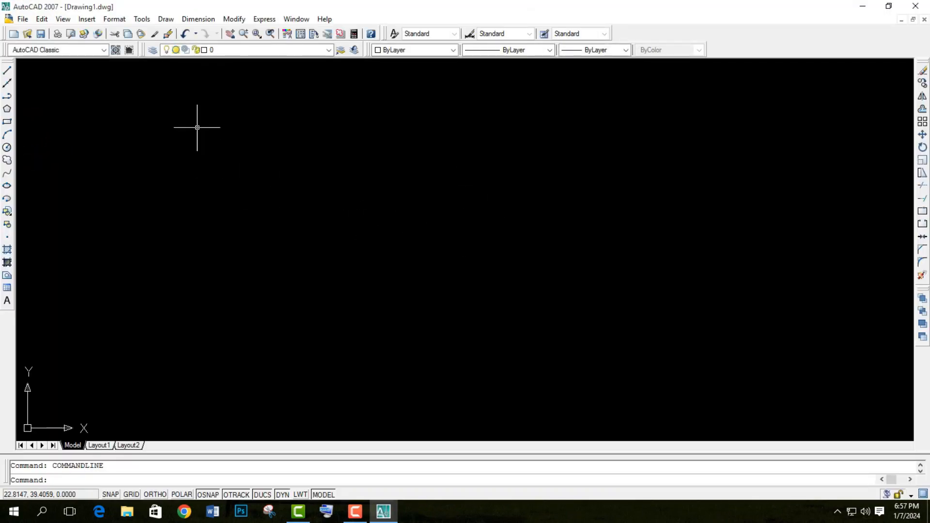
click(115, 19)
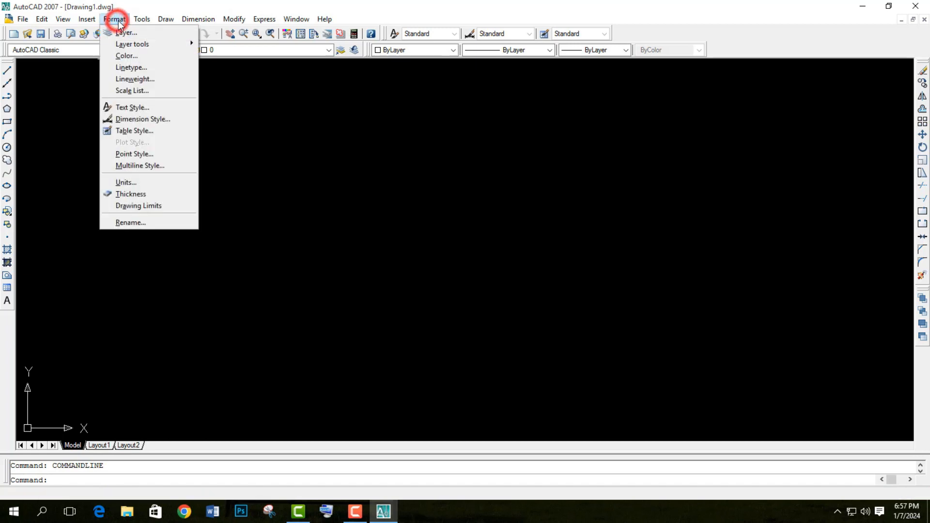
click(138, 183)
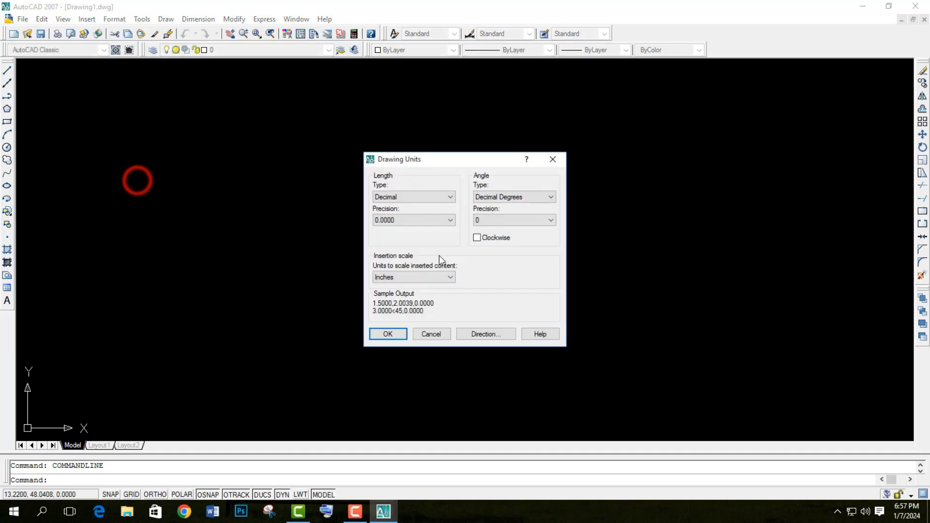
click(552, 159)
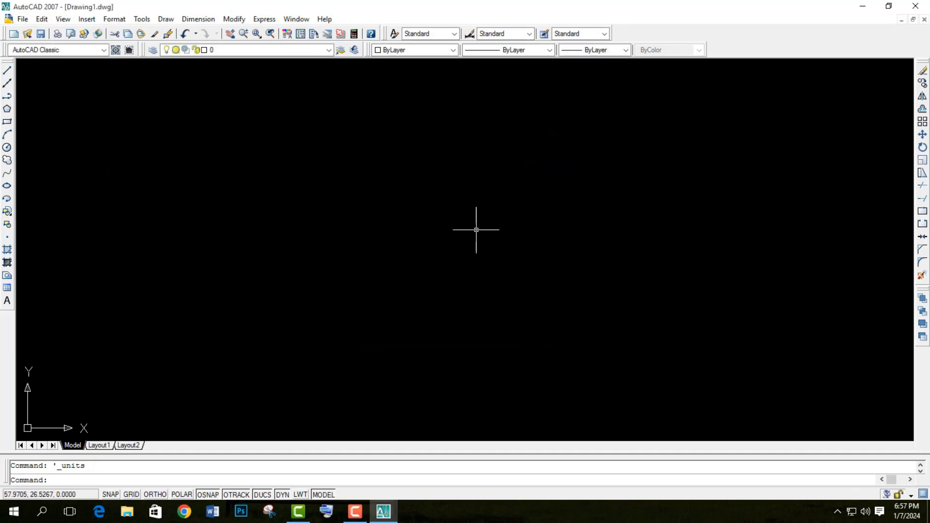
Step: Configure the drawing units with length type Architectural and precision 0'-0 1/4"
text(un)
key(Return)
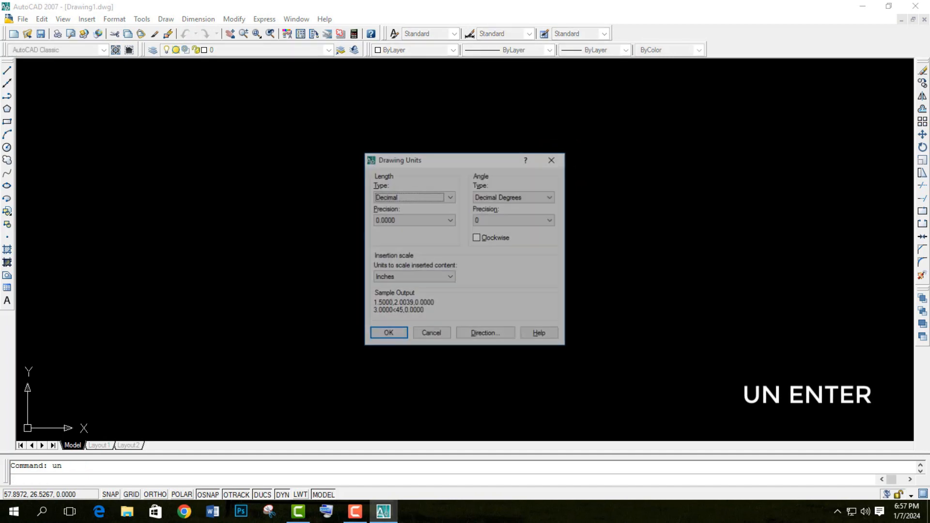
click(450, 197)
click(415, 207)
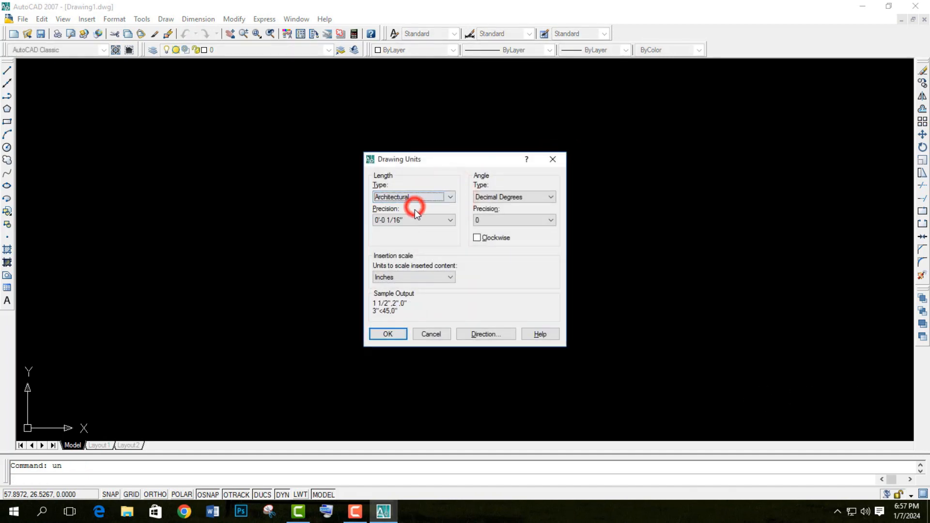
click(415, 220)
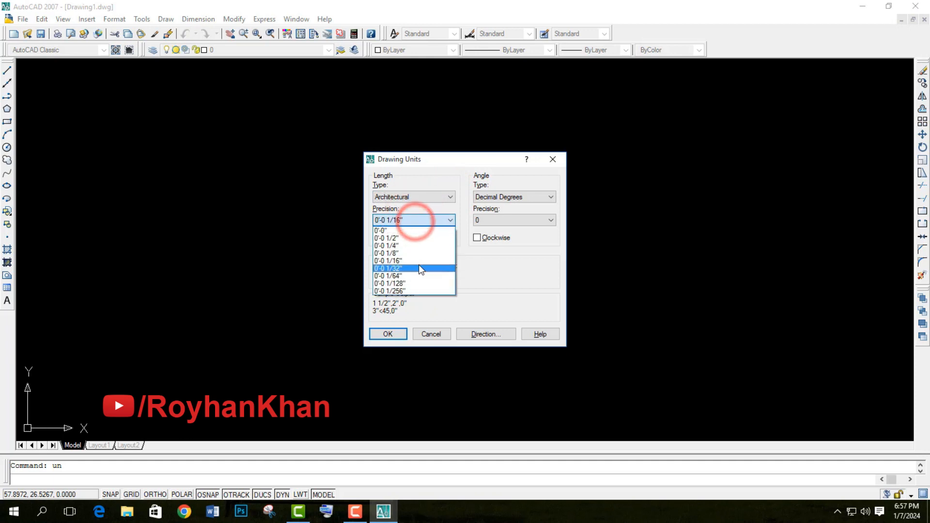
click(424, 245)
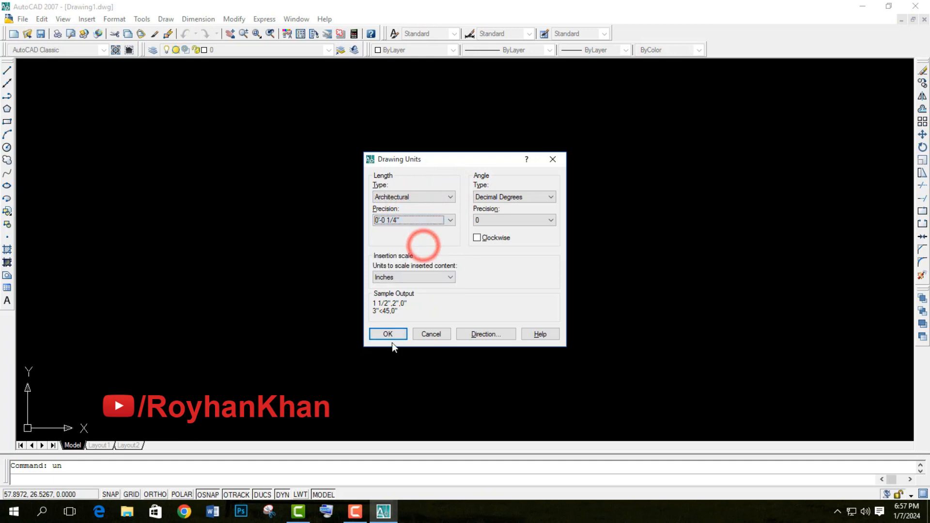
click(393, 334)
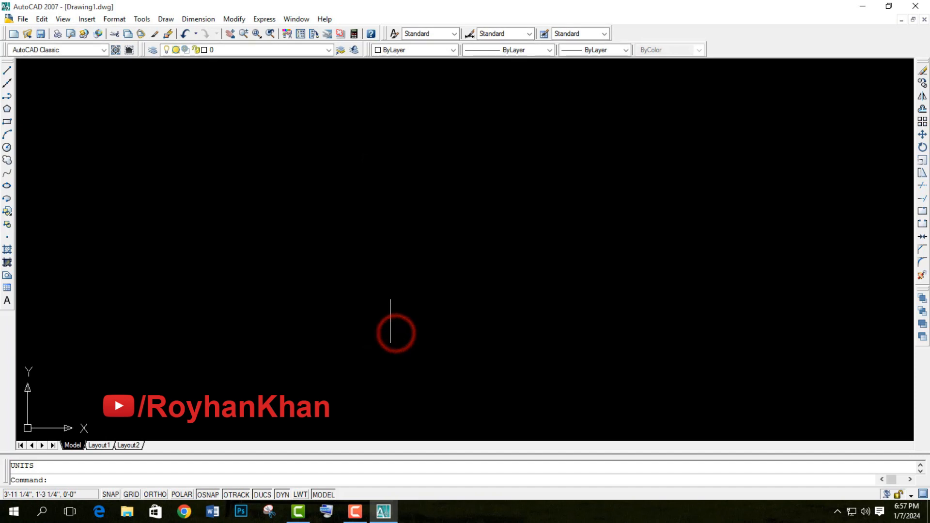
click(116, 20)
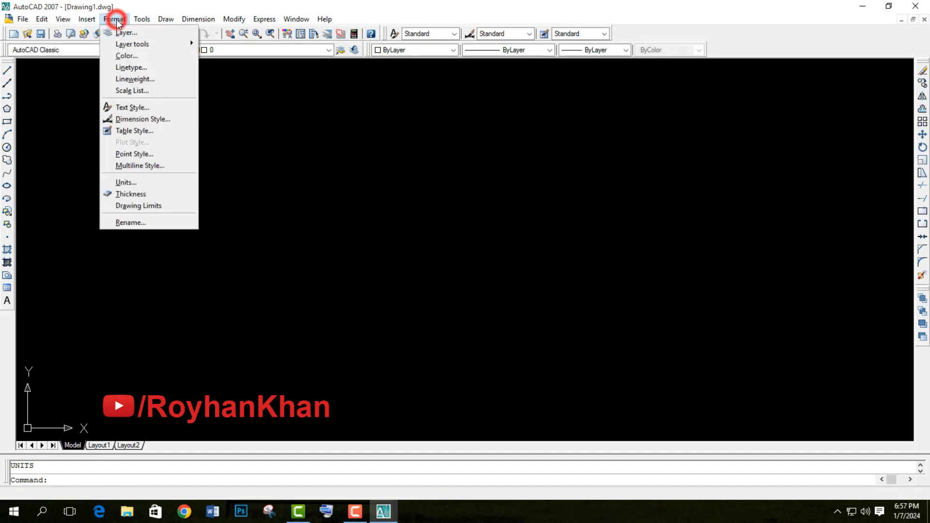
click(169, 124)
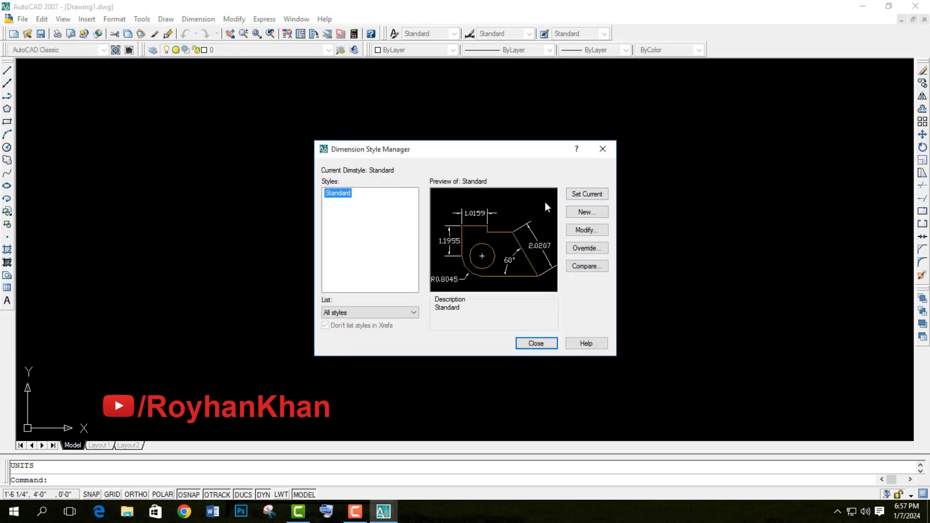
click(603, 149)
Step: Modify the Standard dimension style, setting the baseline spacing of its dimension lines to 5"
text(d)
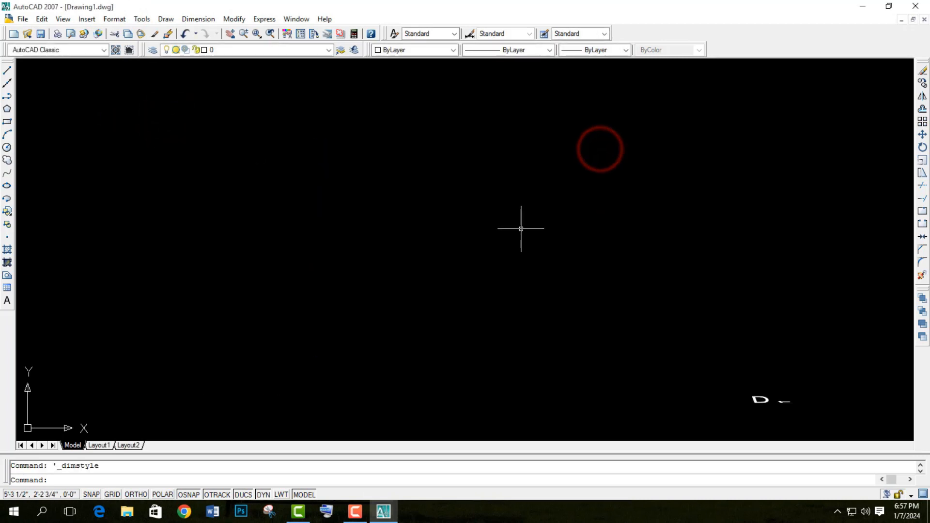
key(Return)
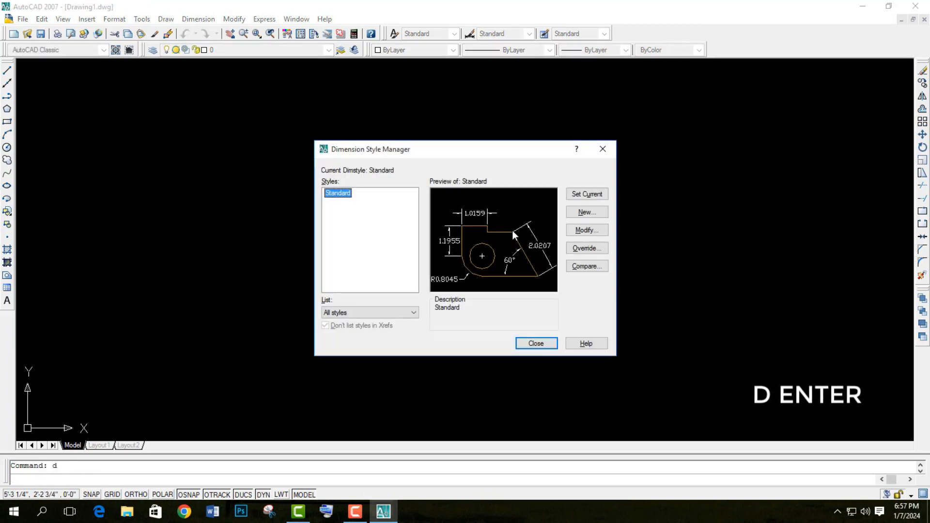
click(588, 231)
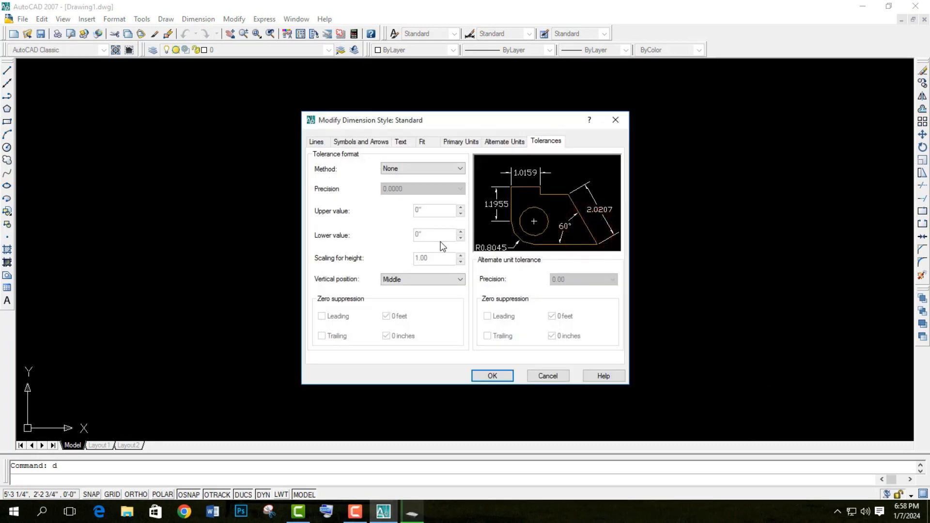
click(318, 141)
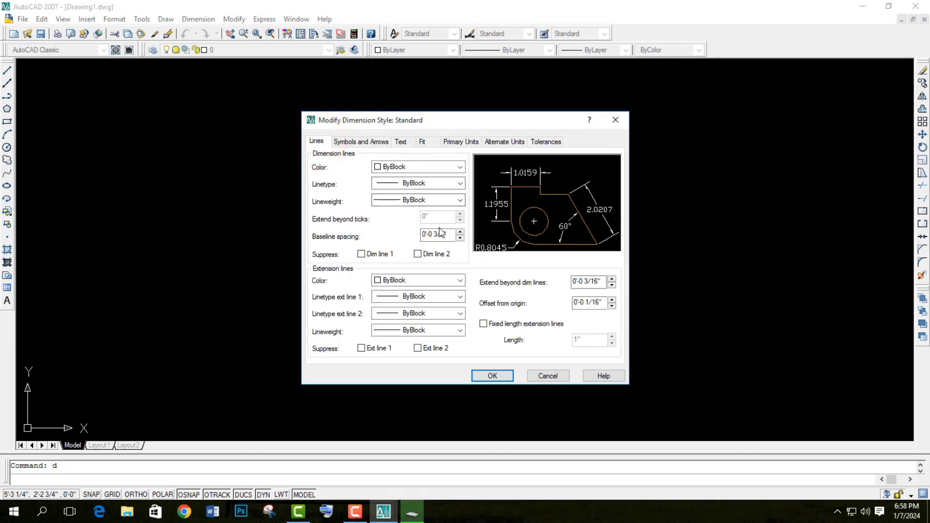
drag(454, 234, 400, 236)
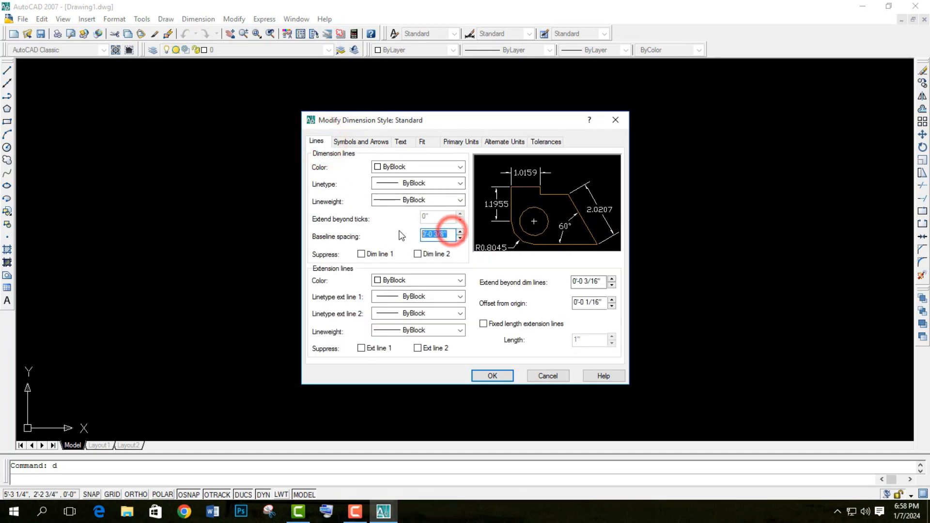
text(5)
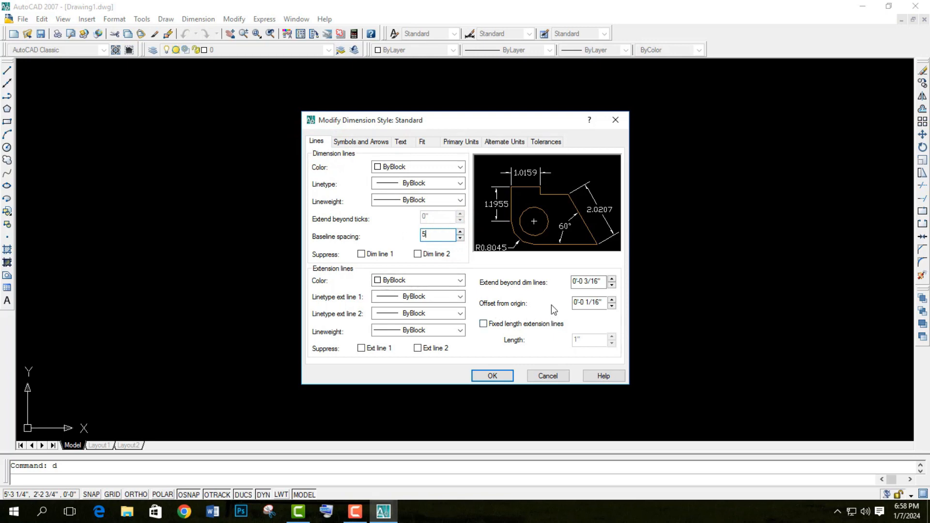
drag(580, 303, 584, 304)
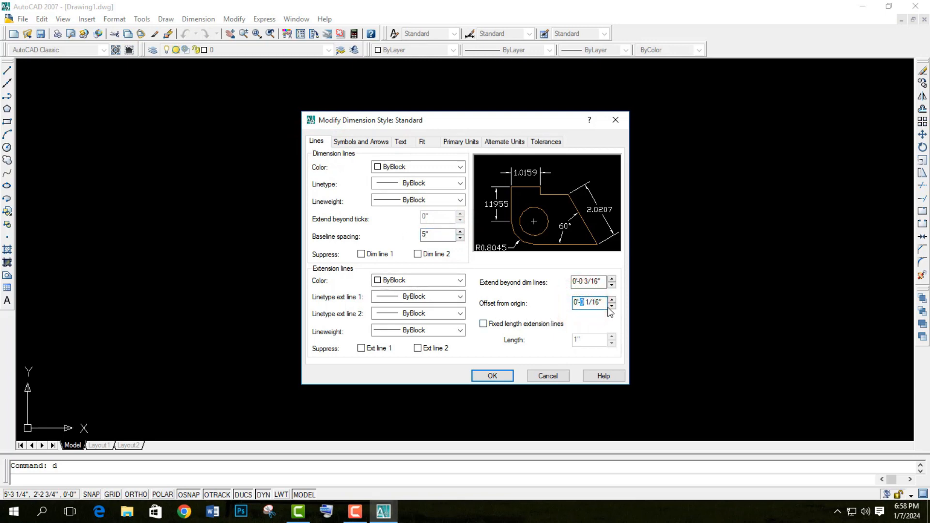
Step: Set the first and second arrowheads to Architectural tick and the arrow size to 5
click(361, 141)
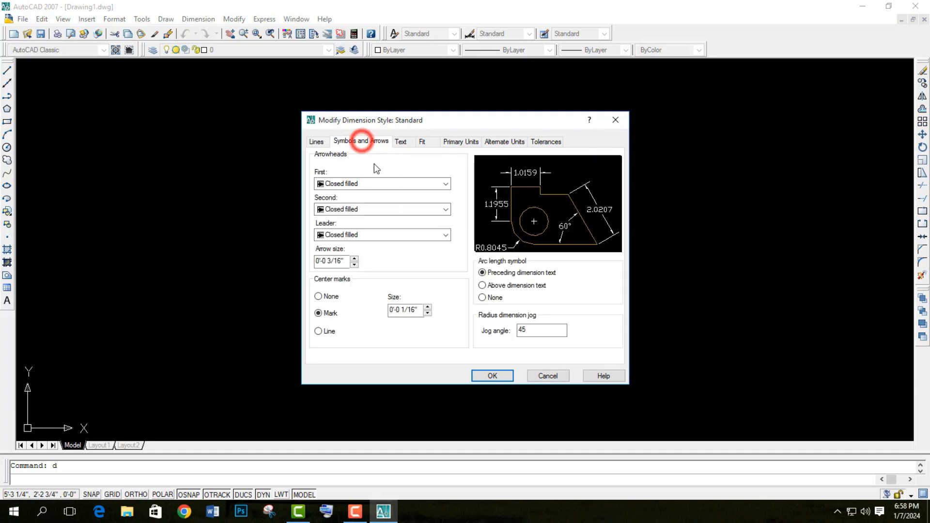
click(363, 183)
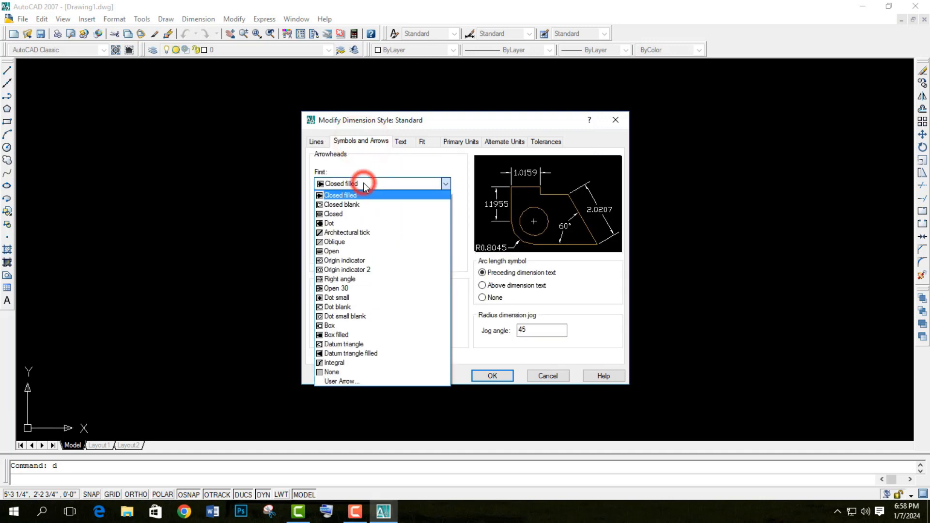
click(365, 233)
click(384, 209)
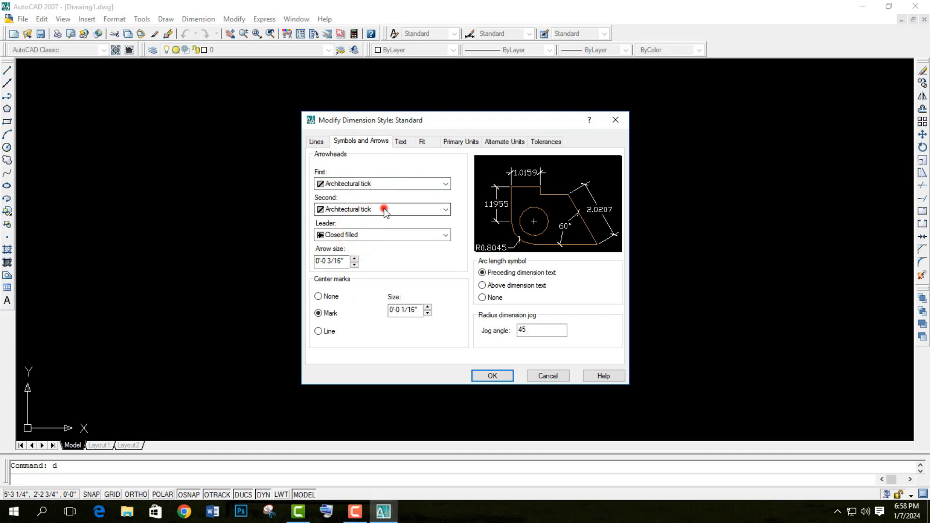
click(363, 258)
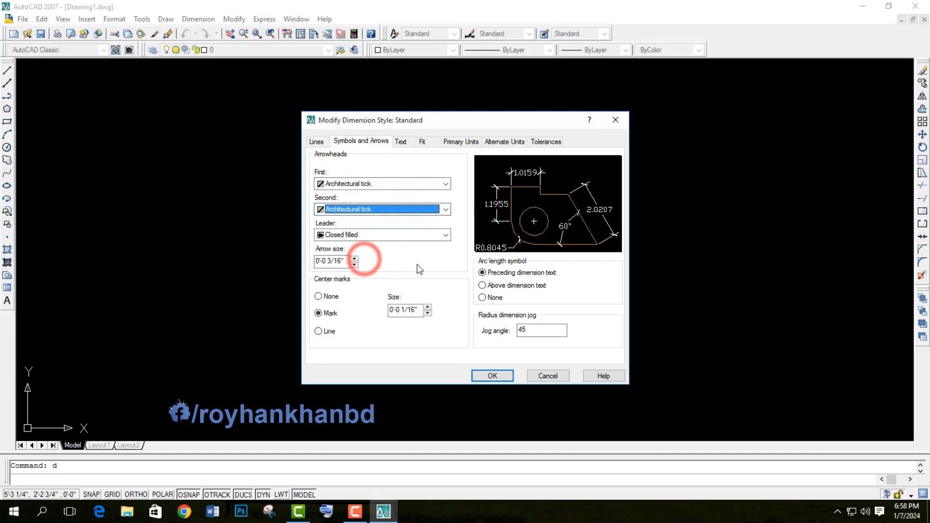
drag(347, 260, 250, 259)
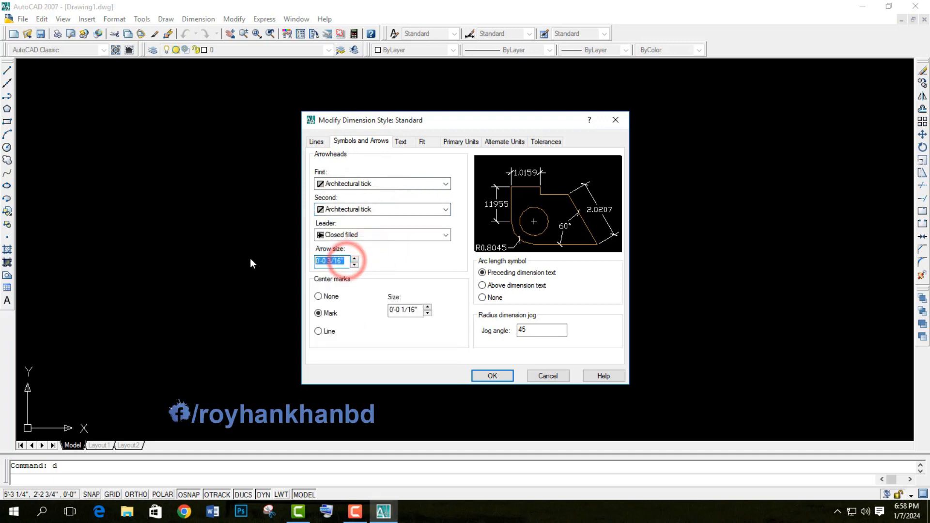
text(5)
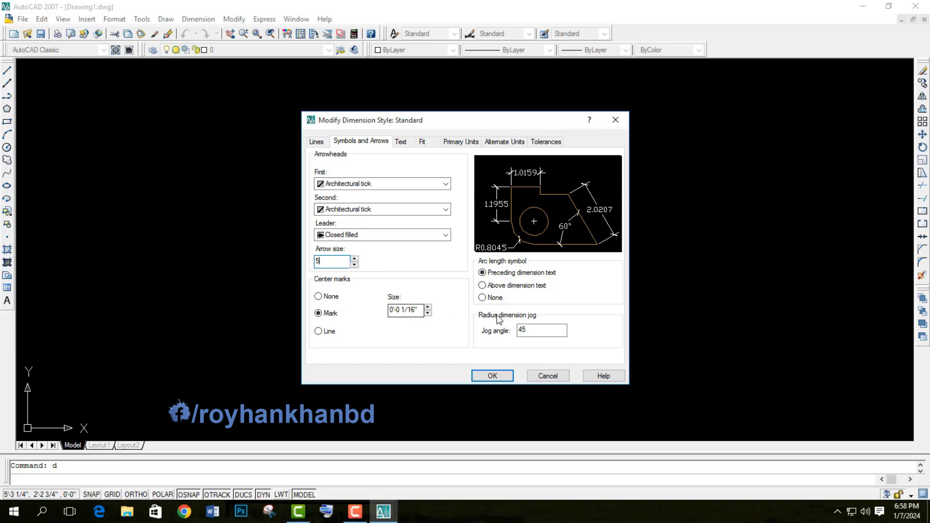
click(584, 292)
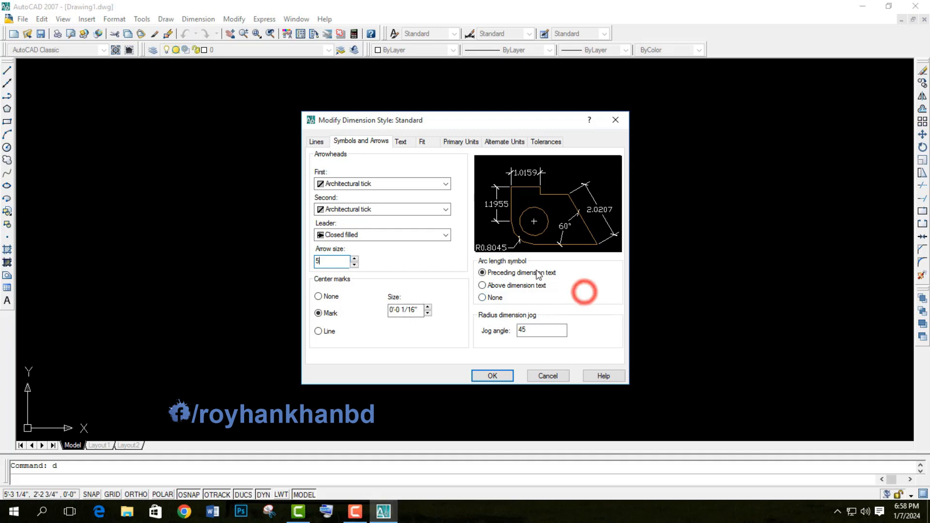
Step: Set the dimension text height to 5" and the text alignment to Aligned with dimension line
click(397, 143)
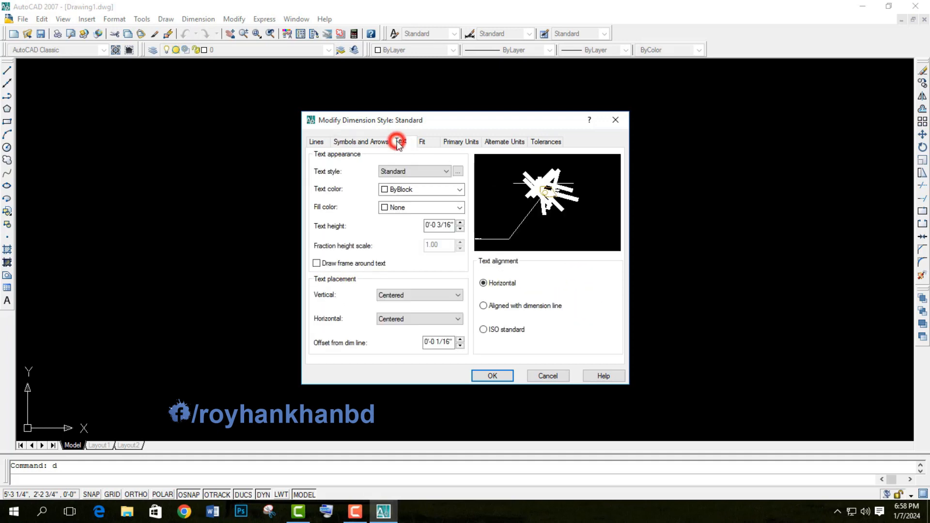
click(444, 225)
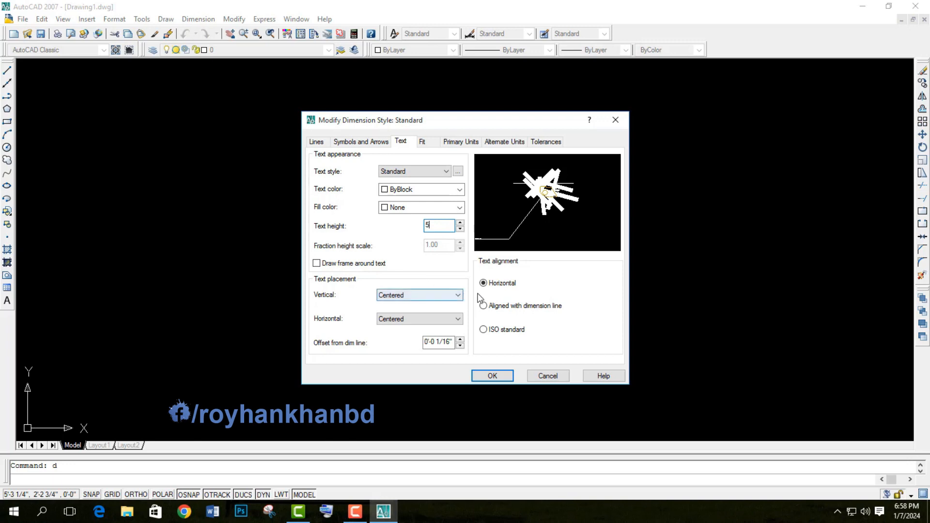
click(531, 305)
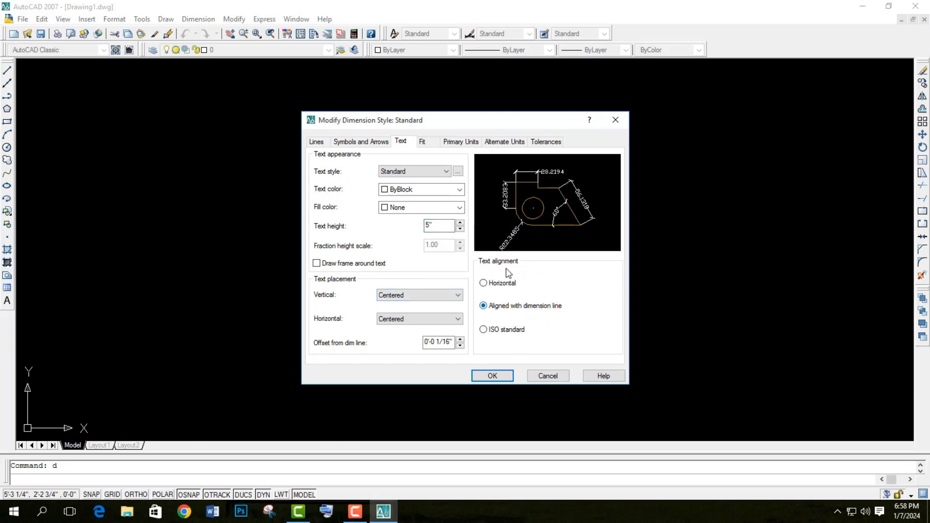
Step: Set the primary linear dimension units to Architectural format with a precision of 0'-0 1/4"
click(421, 141)
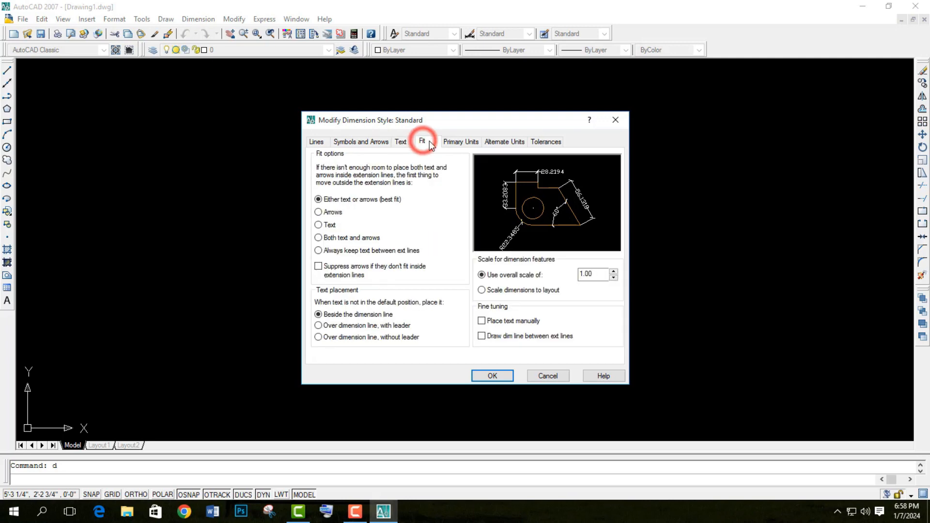
click(466, 144)
click(413, 165)
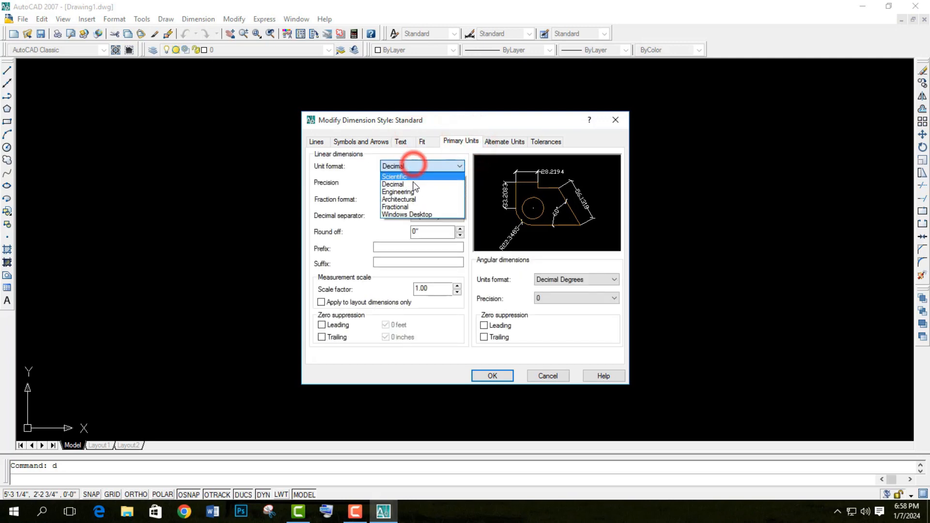
click(419, 199)
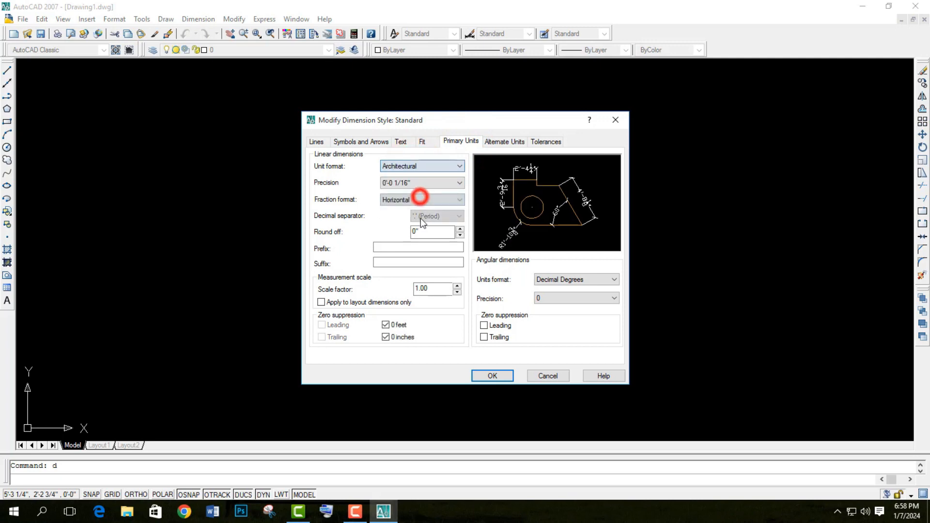
click(409, 183)
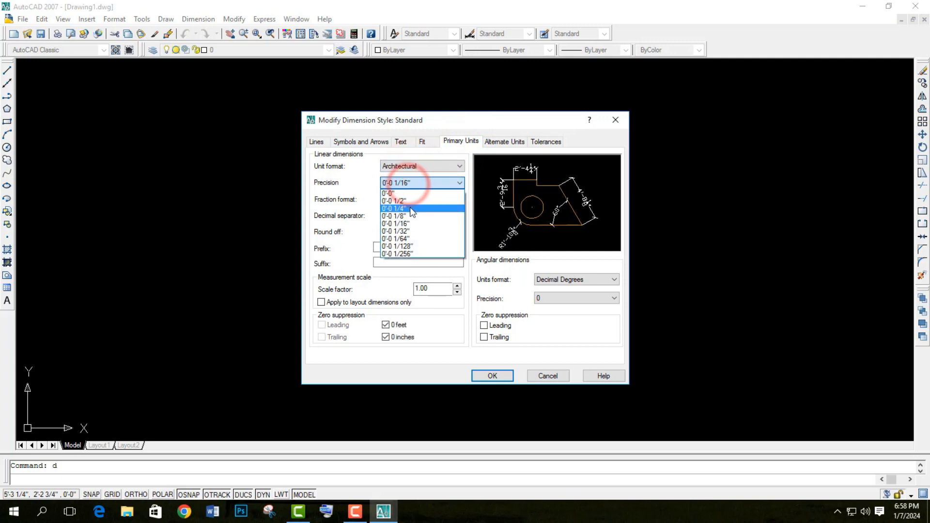
click(409, 208)
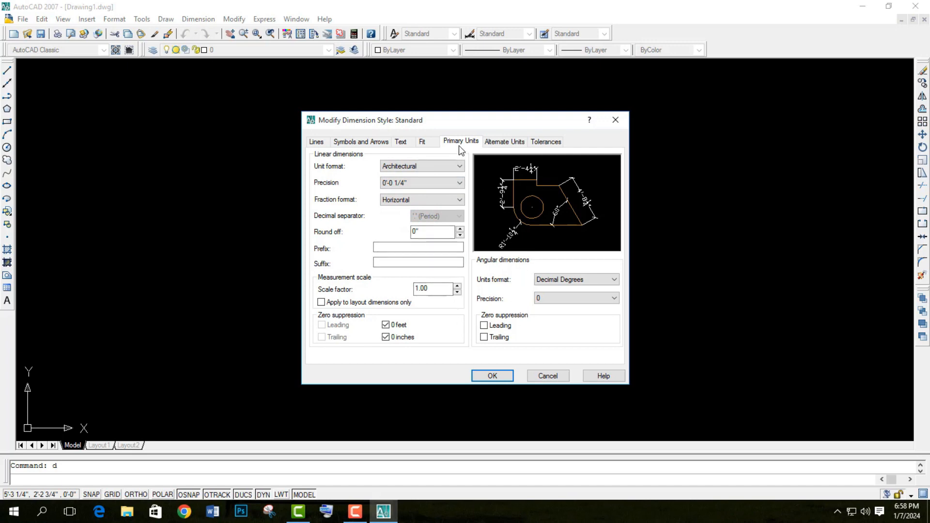
Step: Set the extension lines' offset from origin to 5" and make the Standard dimension style current
click(499, 143)
click(545, 141)
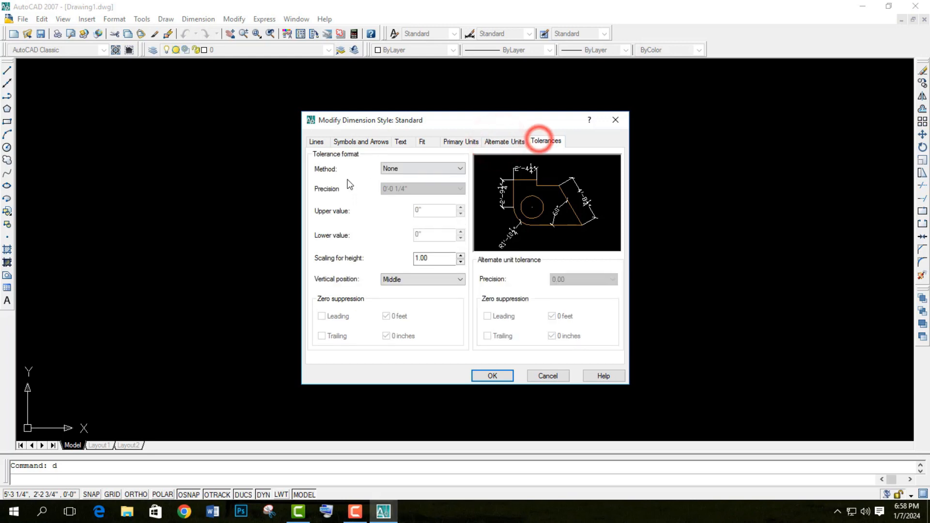
click(316, 141)
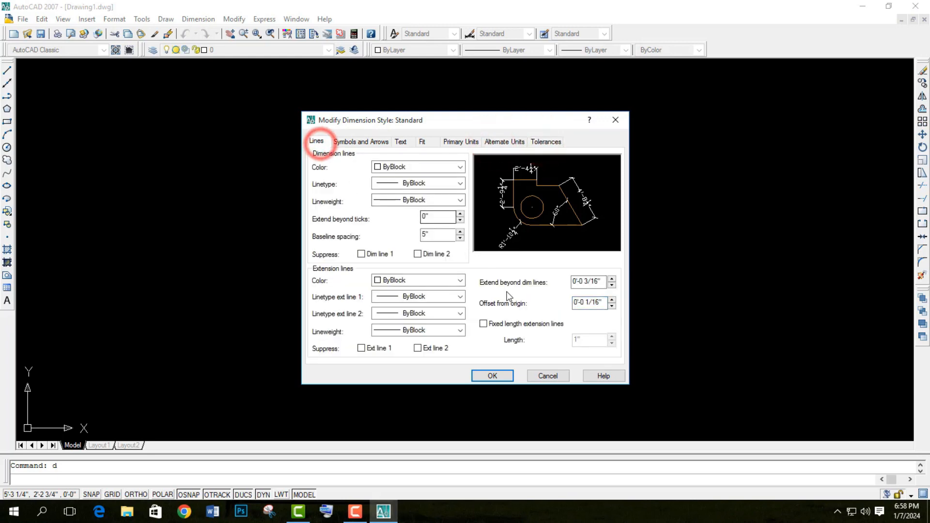
click(605, 304)
double_click(606, 303)
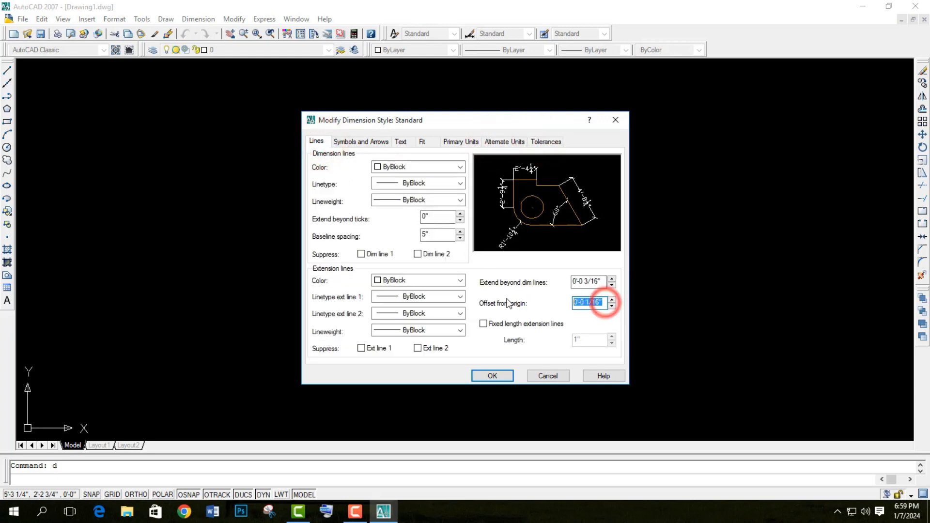
text(5)
click(586, 283)
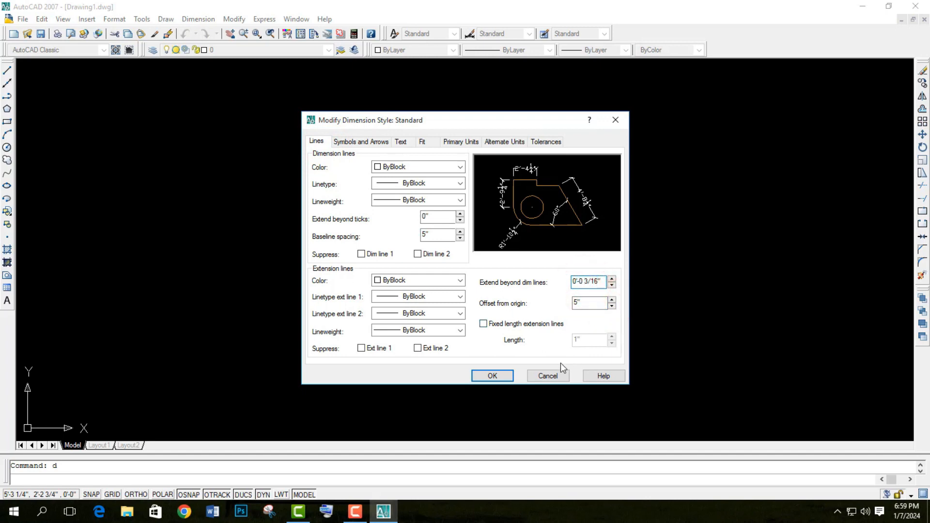
click(494, 376)
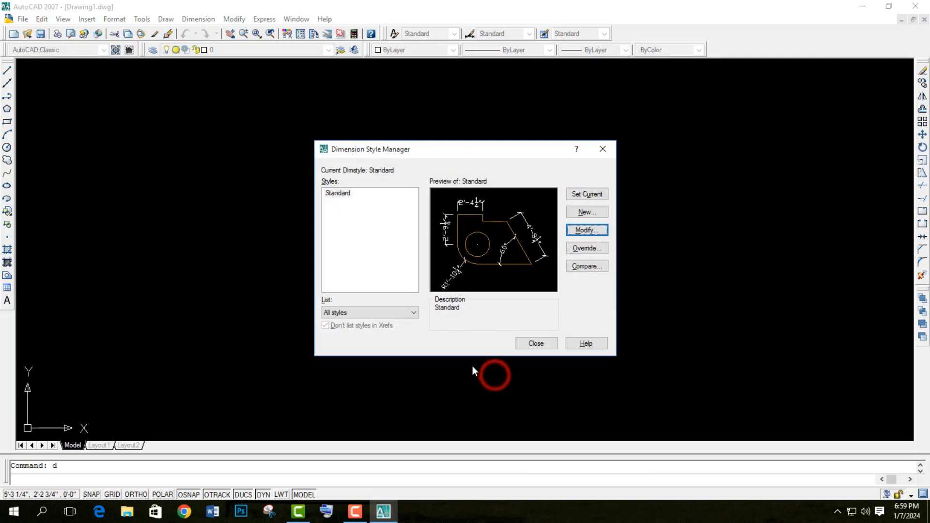
click(592, 195)
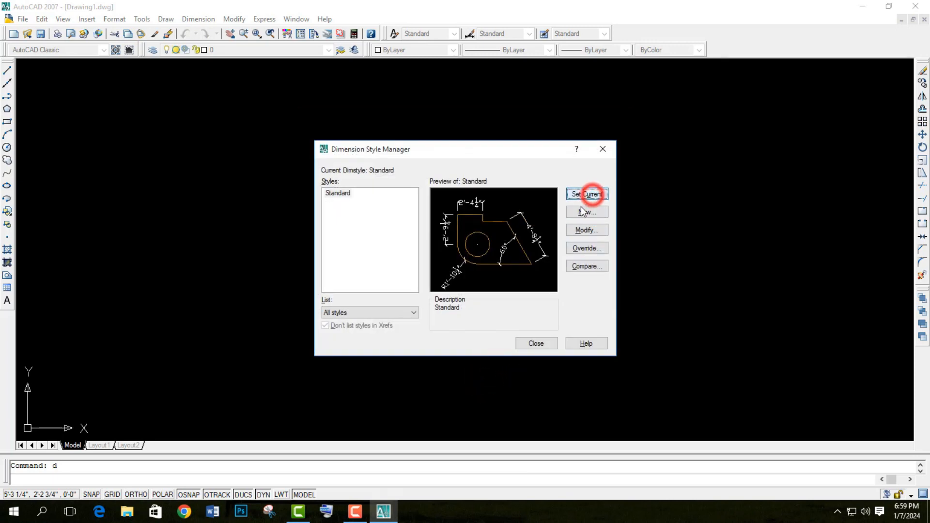
click(537, 342)
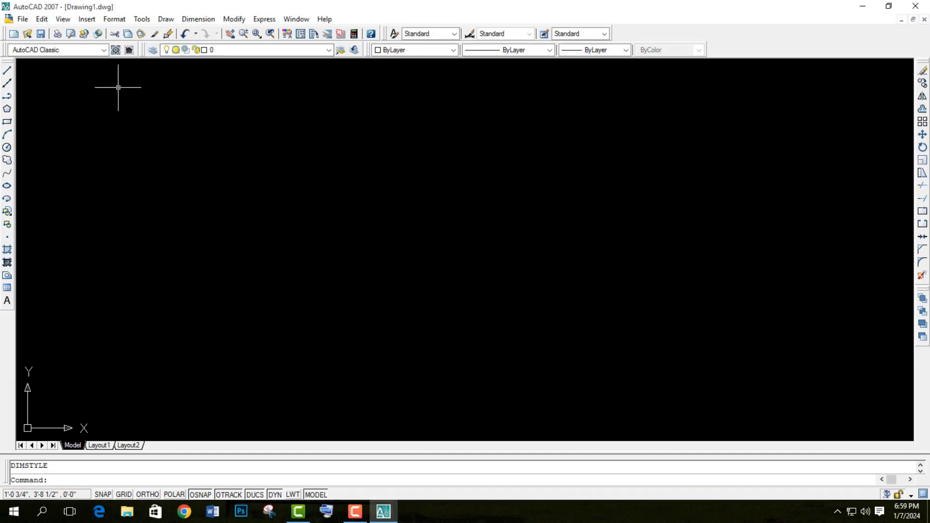
Step: Set the model space drawing limits from 0,0 at the lower left corner to 100',100' at the upper right corner
click(110, 21)
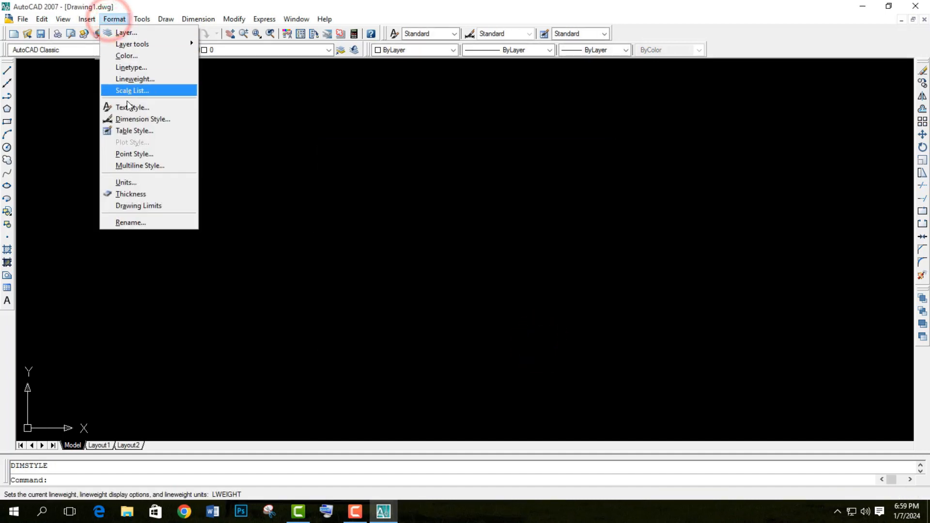
click(165, 205)
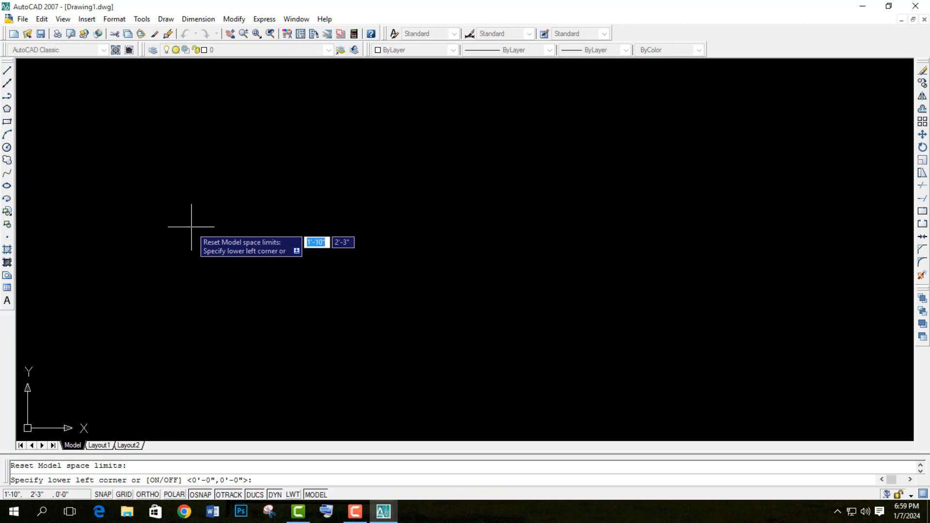
text(0)
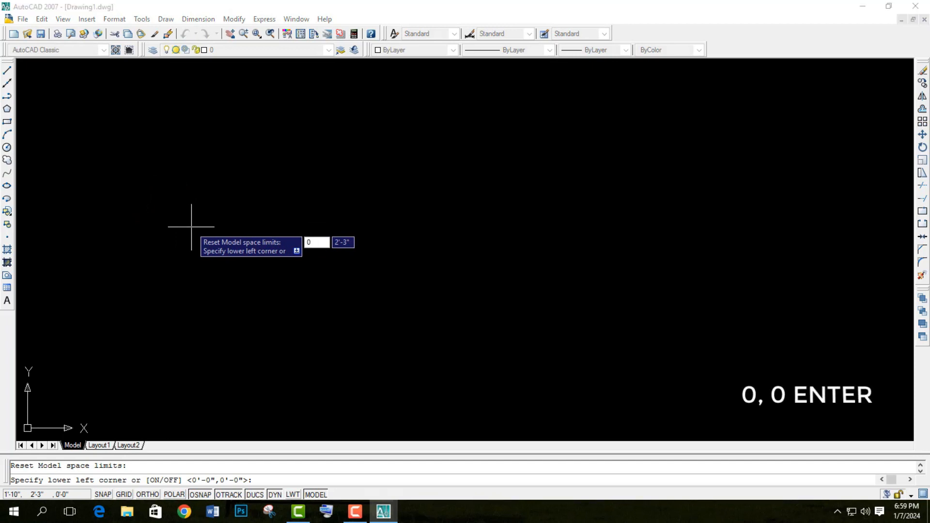
text(,)
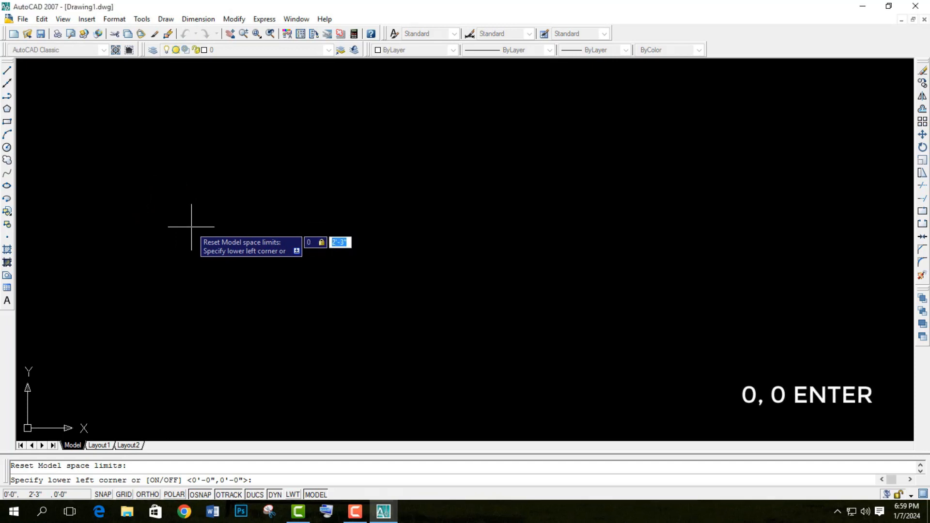
text(0)
key(Return)
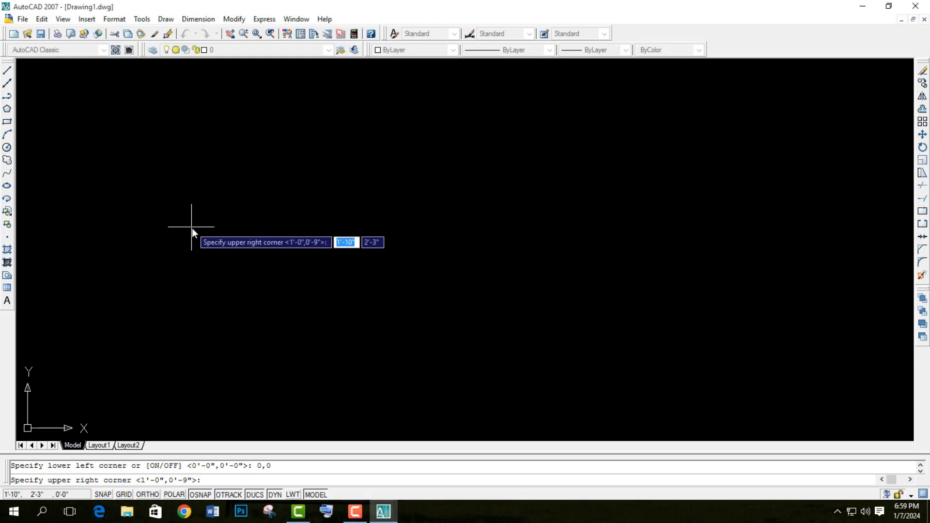
text(100)
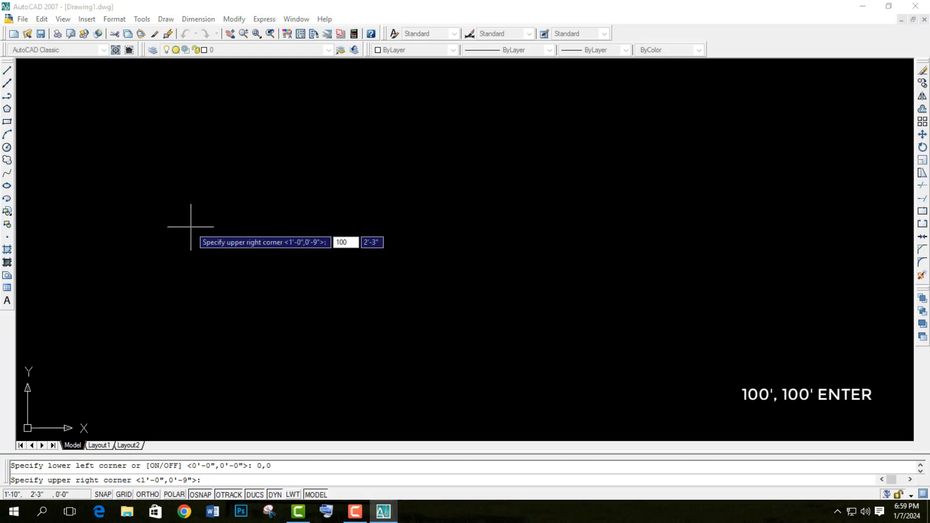
text(')
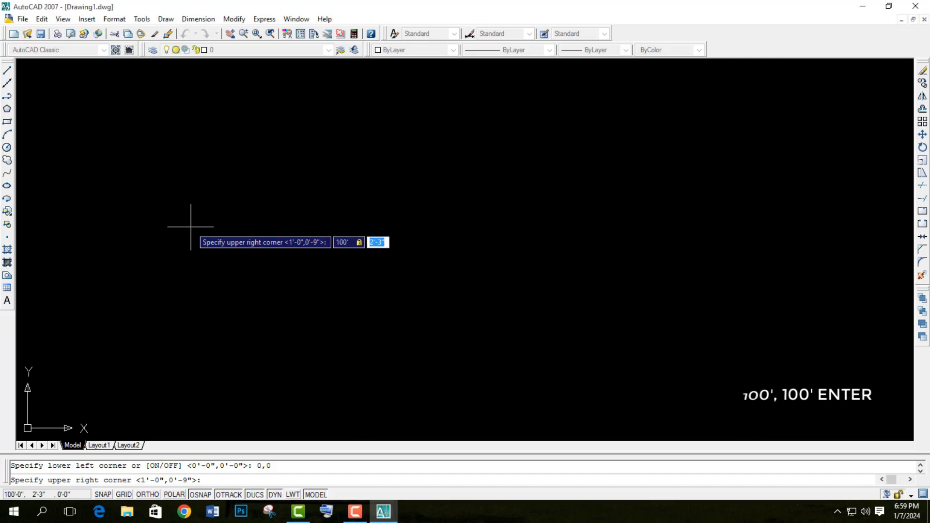
text(,100)
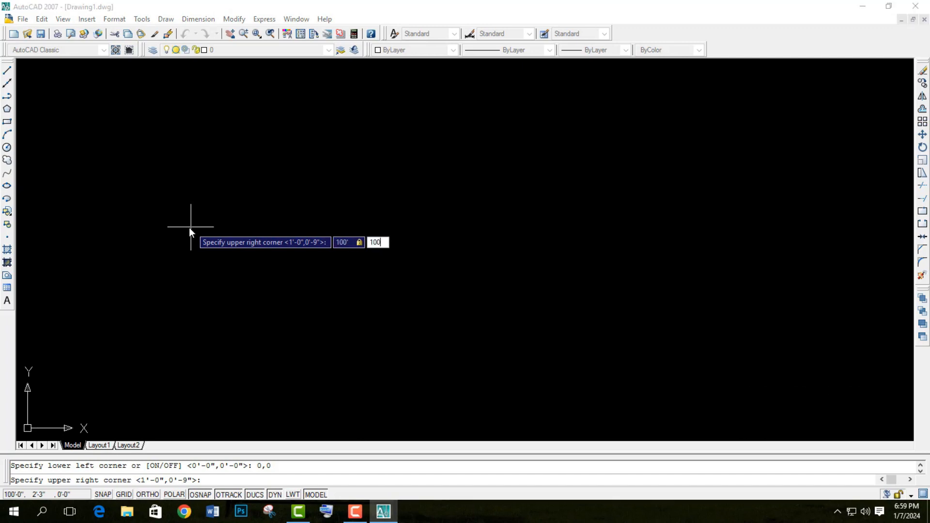
text(')
key(Return)
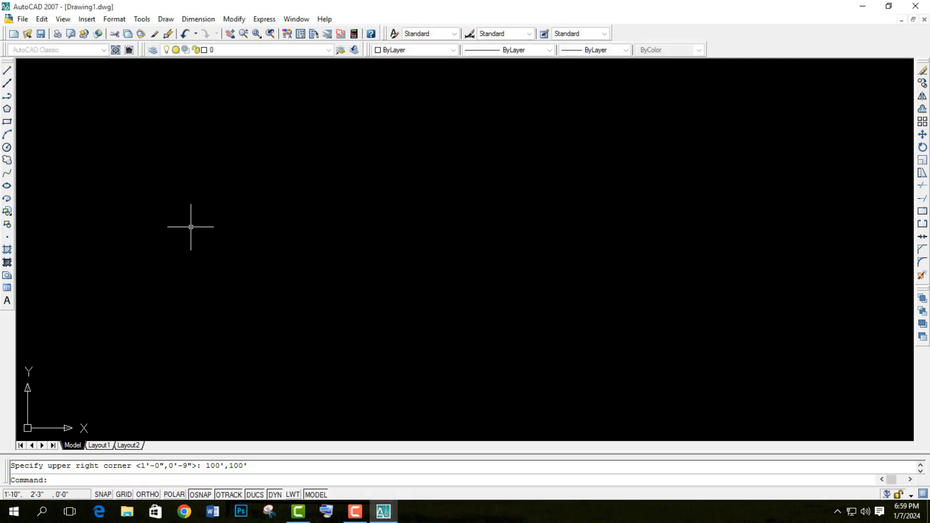
Step: Zoom the view with the All option to fit the drawing limits
text(z)
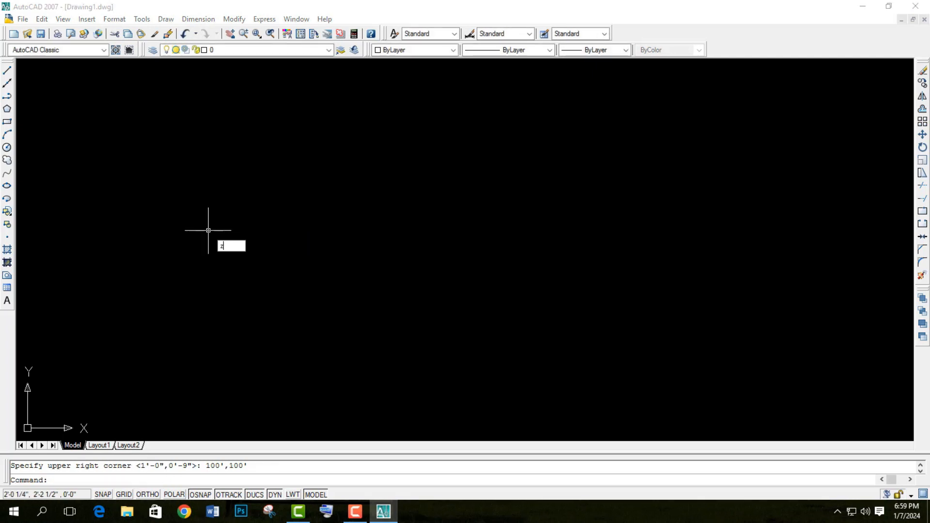
key(Return)
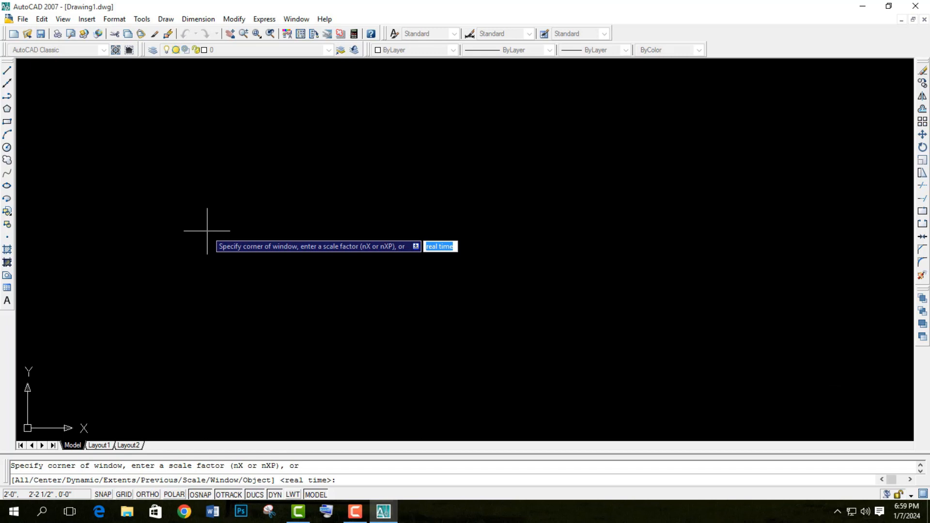
text(a)
key(Return)
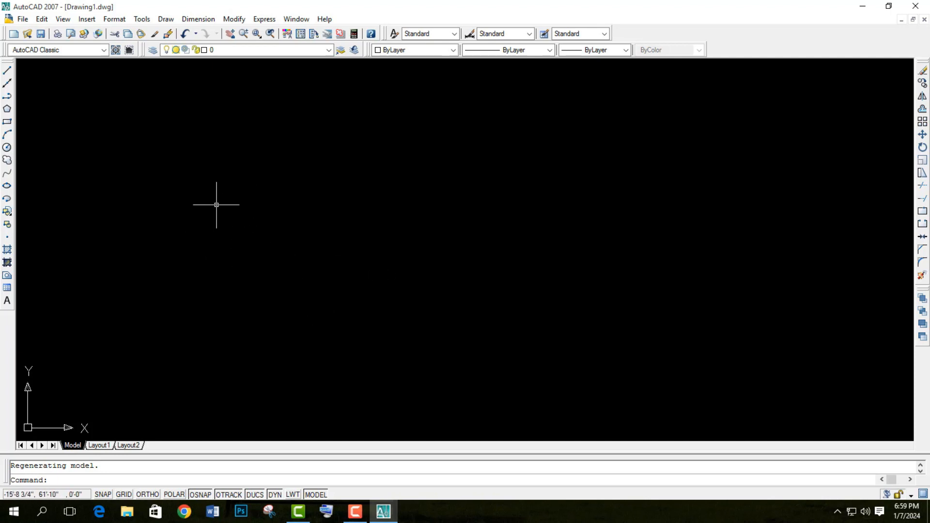
Step: Turn off the Origin display option of the UCS icon
scroll(37, 415, down, 2)
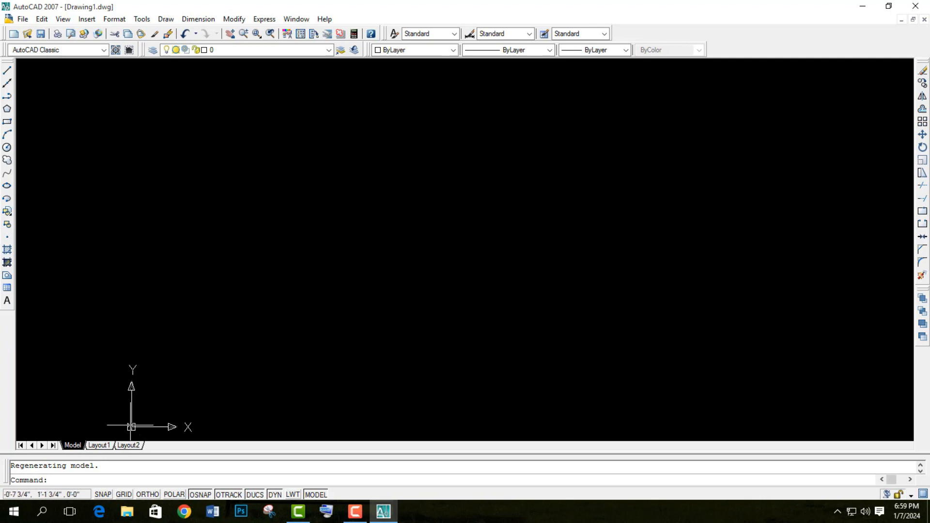
click(126, 412)
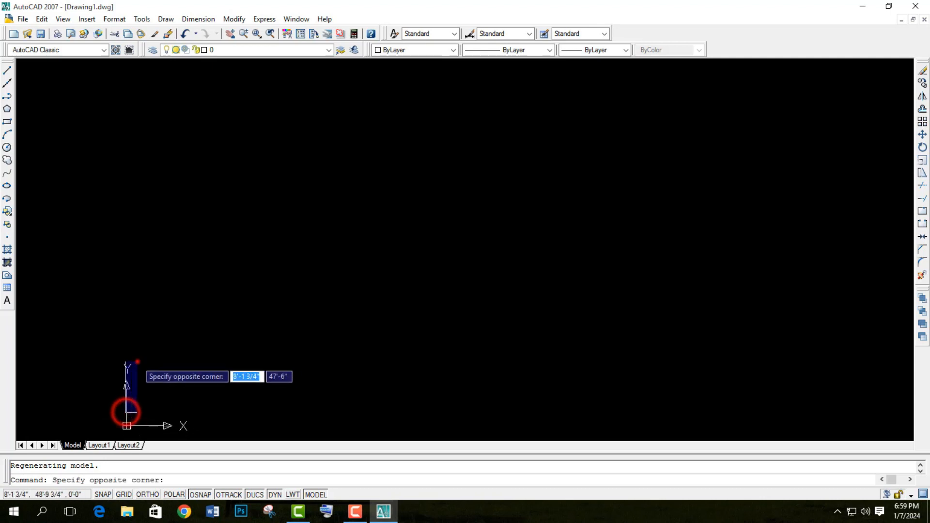
click(137, 362)
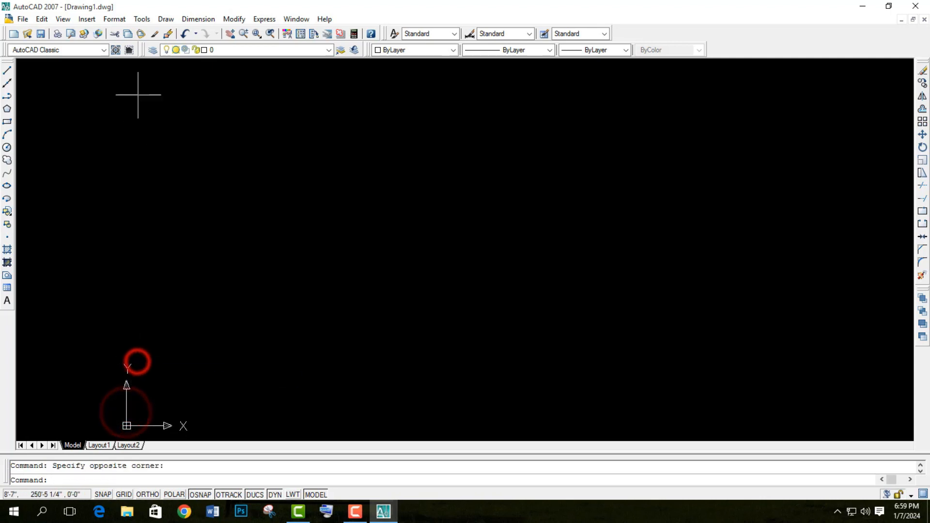
click(63, 20)
mouse_move(102, 268)
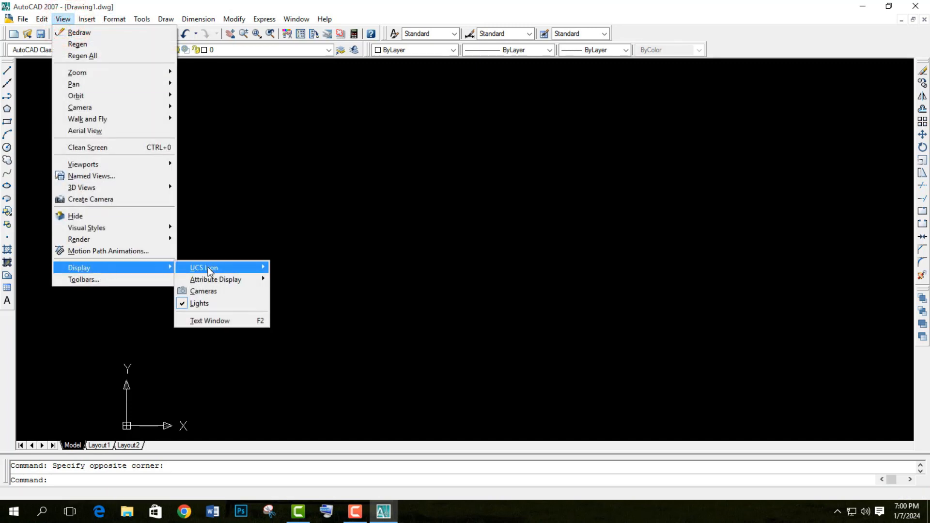
mouse_move(221, 268)
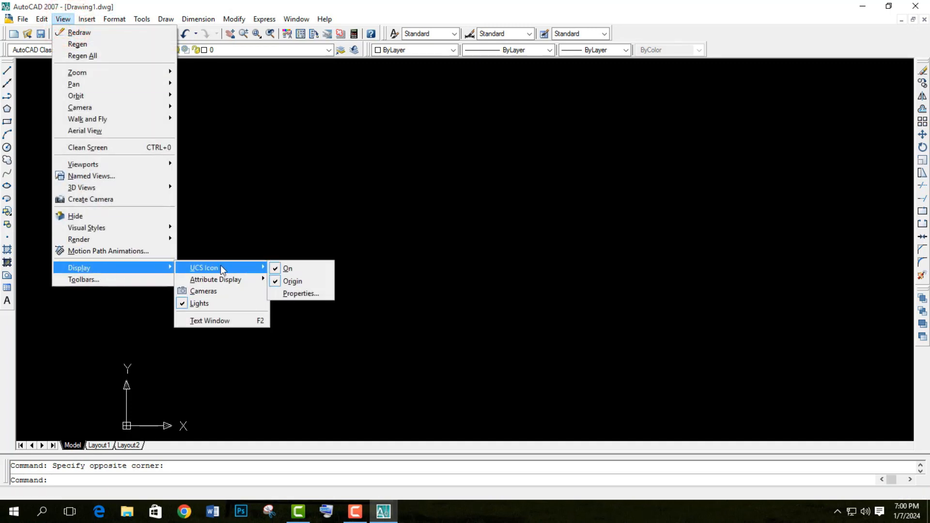
click(280, 282)
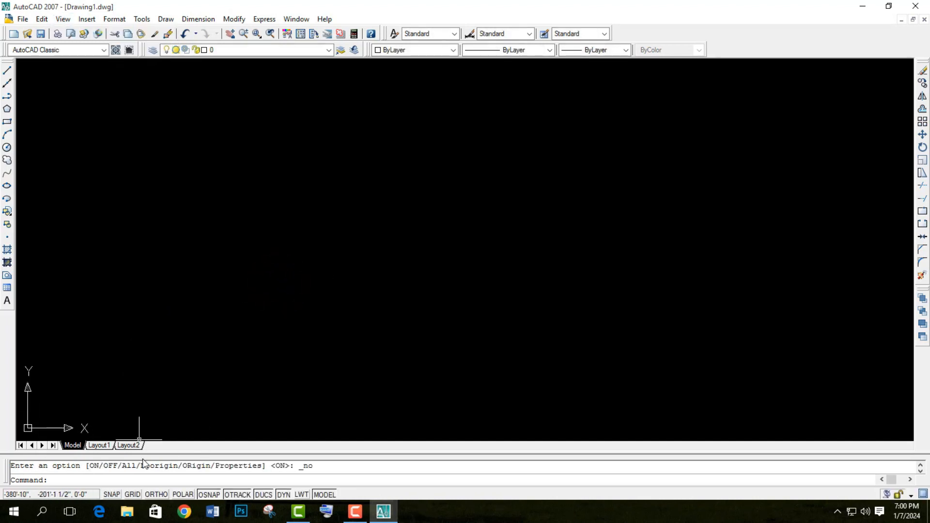
Step: Turn on snap mode and select all object snap modes in the drafting settings
click(107, 495)
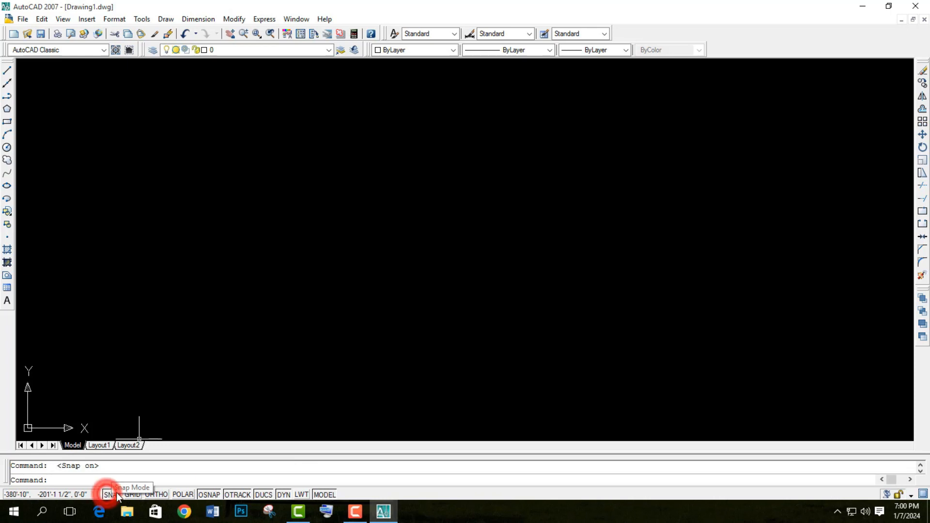
right_click(114, 494)
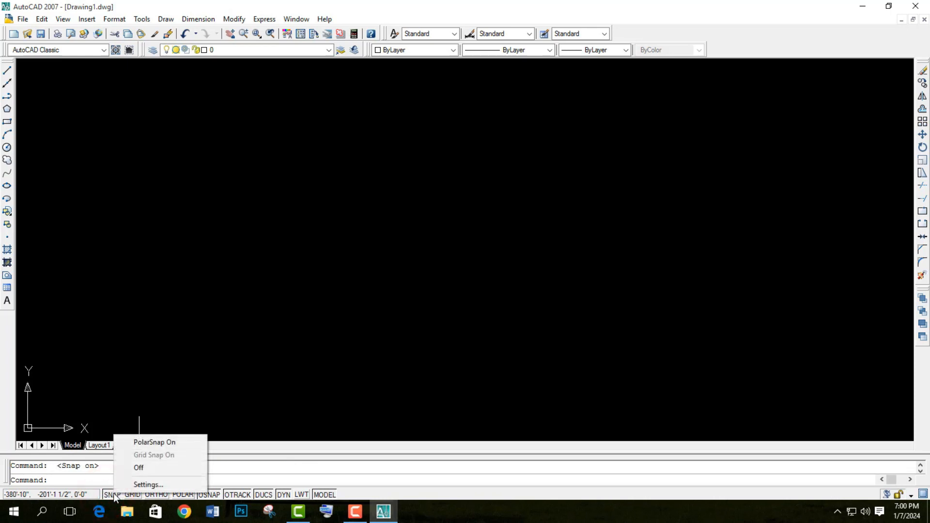
click(145, 484)
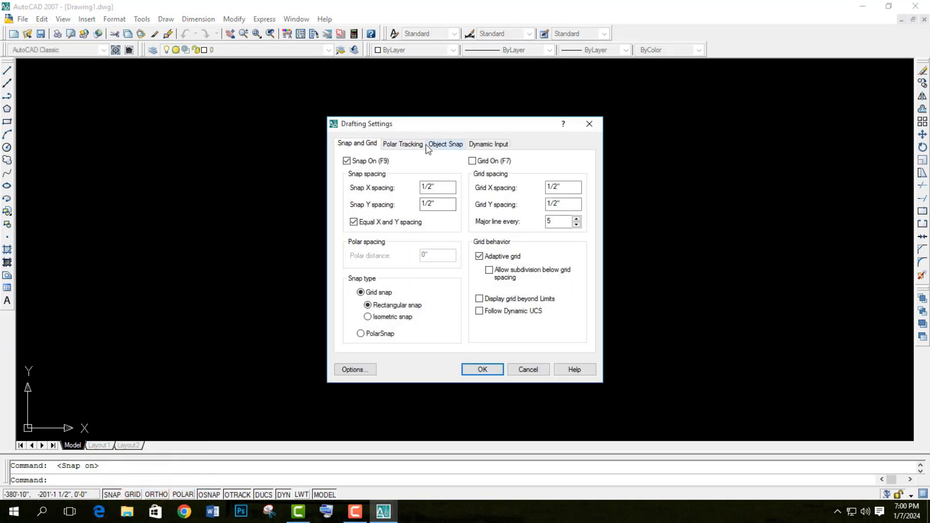
click(412, 145)
click(443, 144)
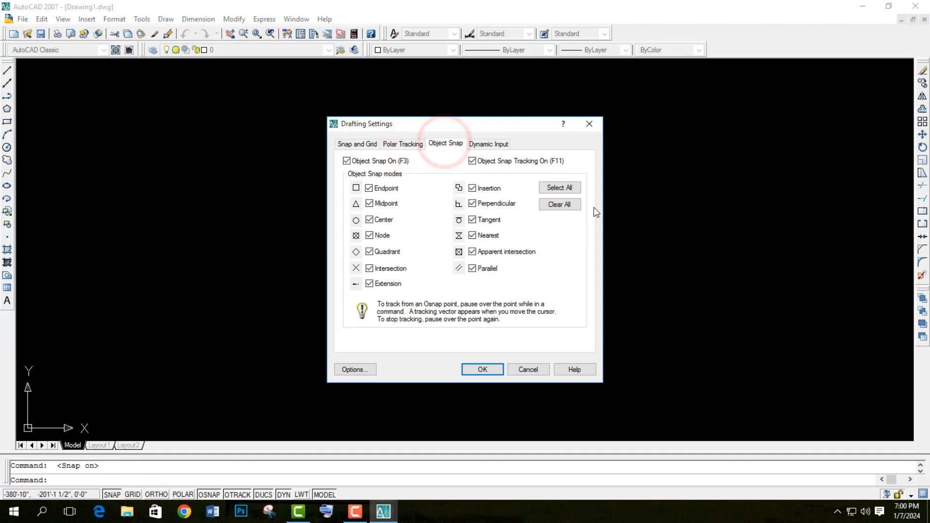
click(565, 187)
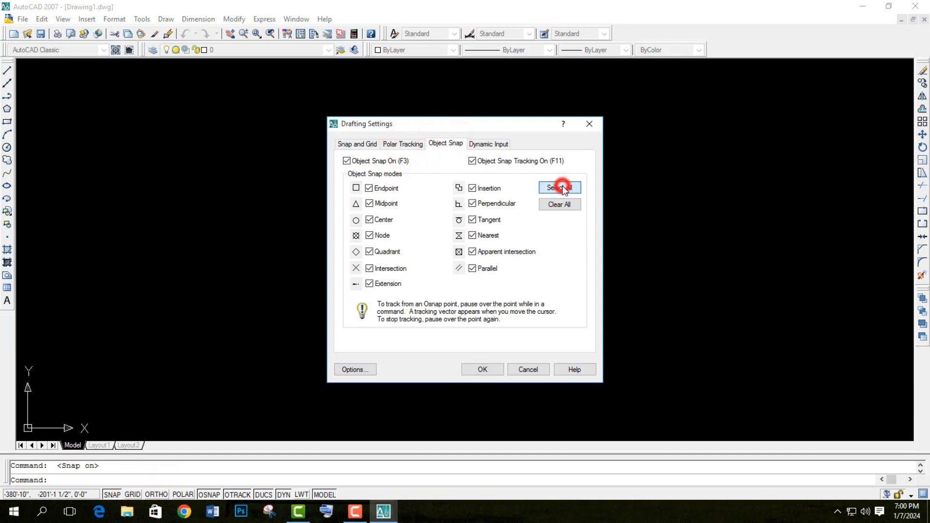
click(483, 368)
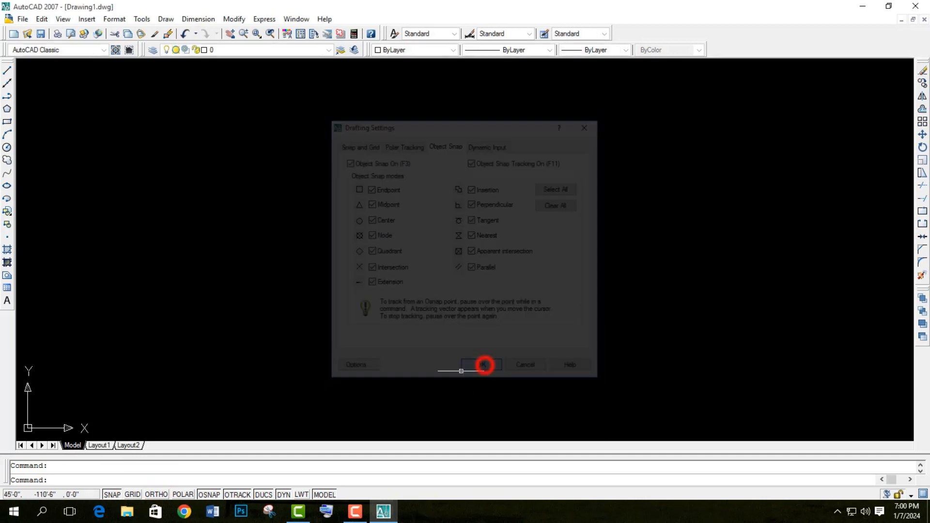
Step: Turn on Ortho mode and draw a 50' horizontal line to the right from a point in the upper part of the drawing
click(159, 494)
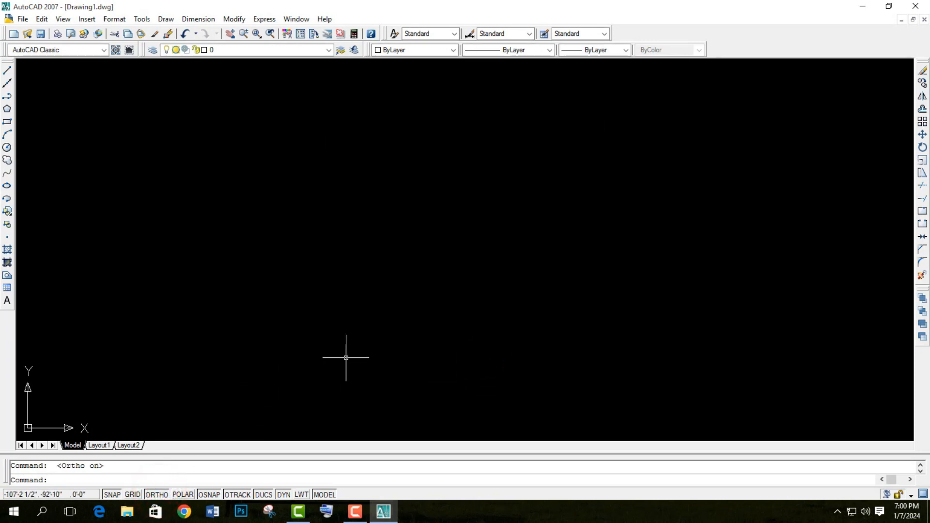
click(6, 72)
click(234, 175)
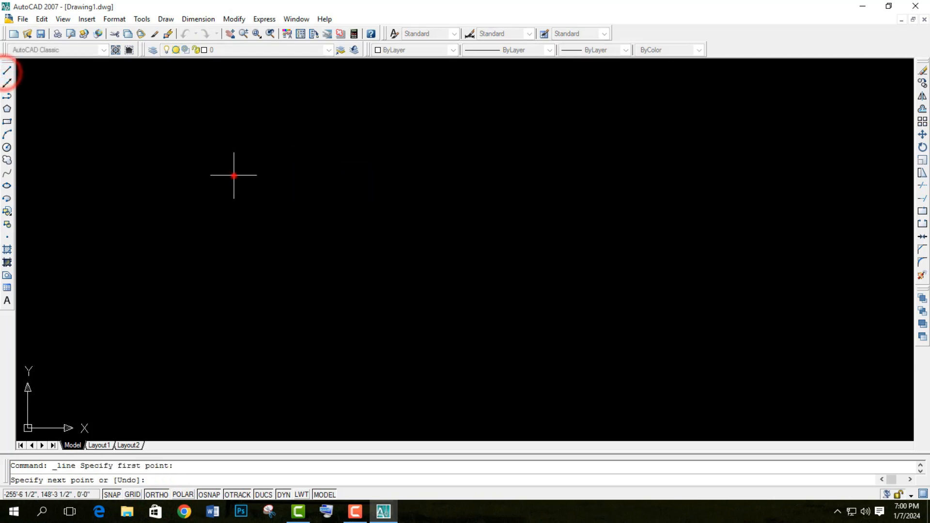
text(50')
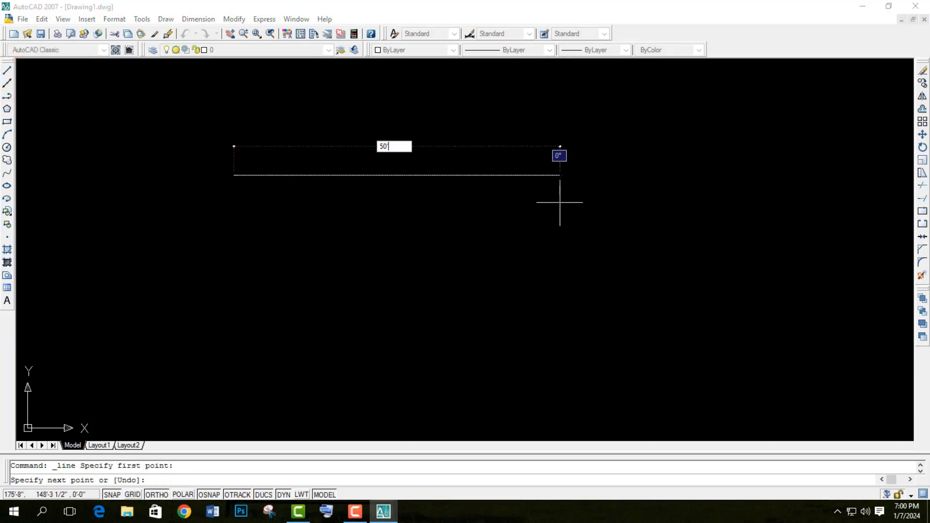
key(Return)
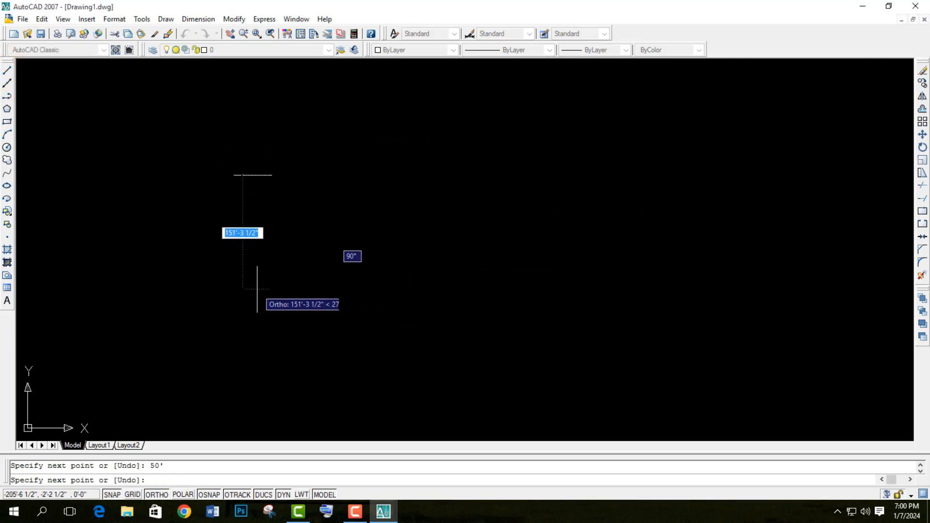
Step: Finish the line after its single segment and place a linear dimension above it, measured between its two endpoints
key(Return)
scroll(264, 209, up, 3)
scroll(252, 194, up, 3)
middle_drag(262, 206, 423, 317)
scroll(410, 267, up, 3)
scroll(407, 260, down, 4)
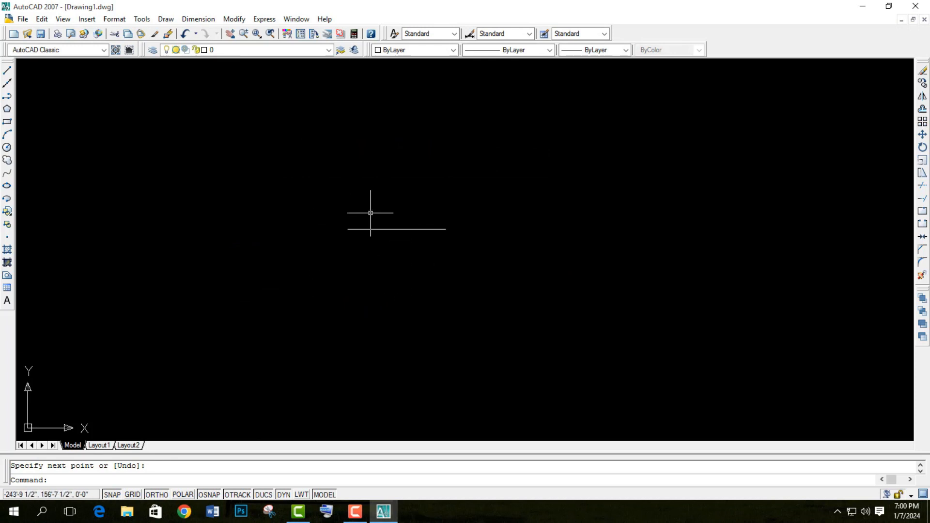
click(198, 19)
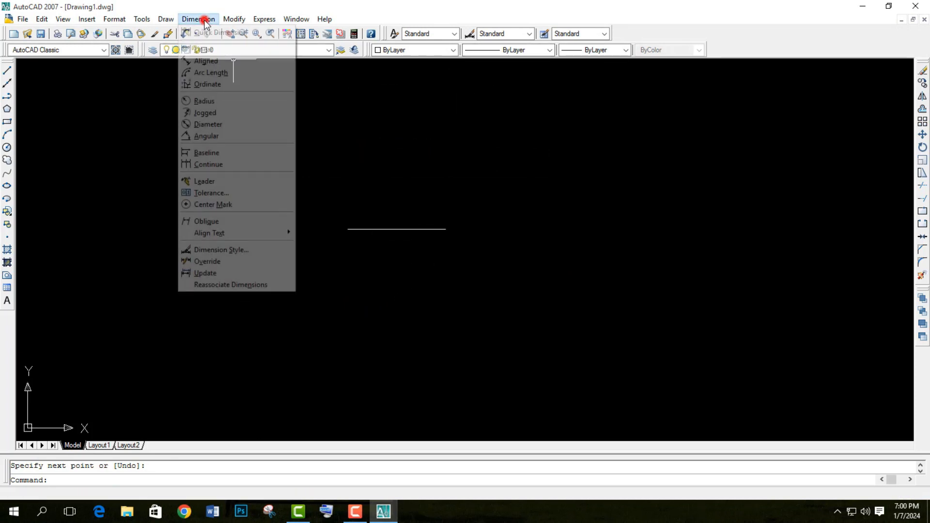
click(208, 50)
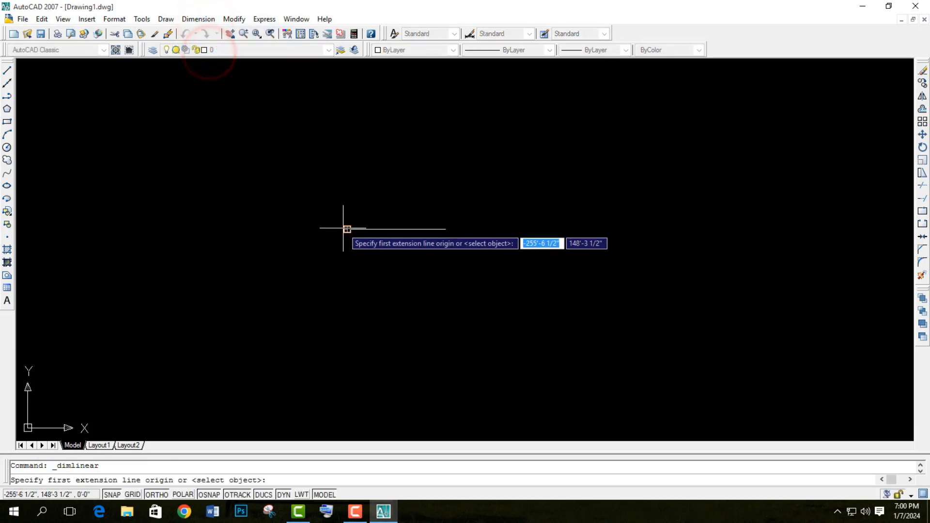
click(347, 230)
click(446, 230)
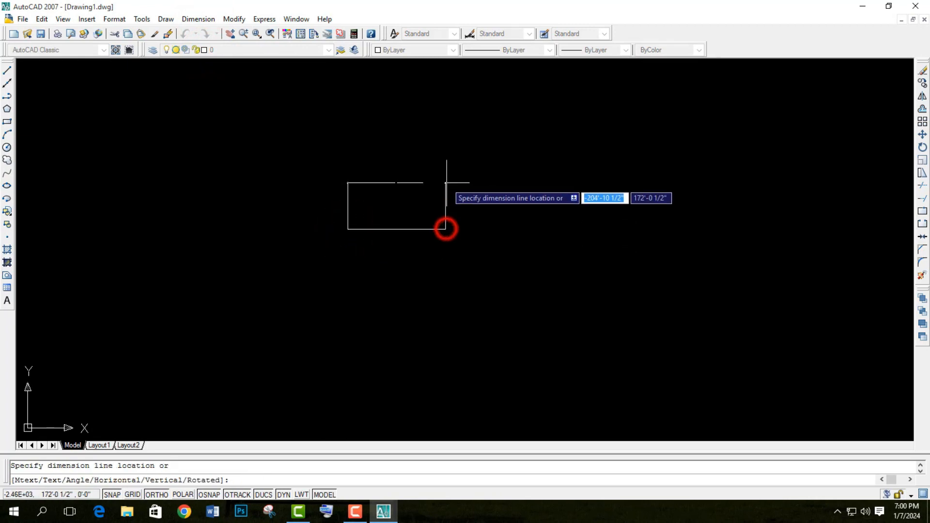
click(446, 183)
scroll(443, 158, up, 8)
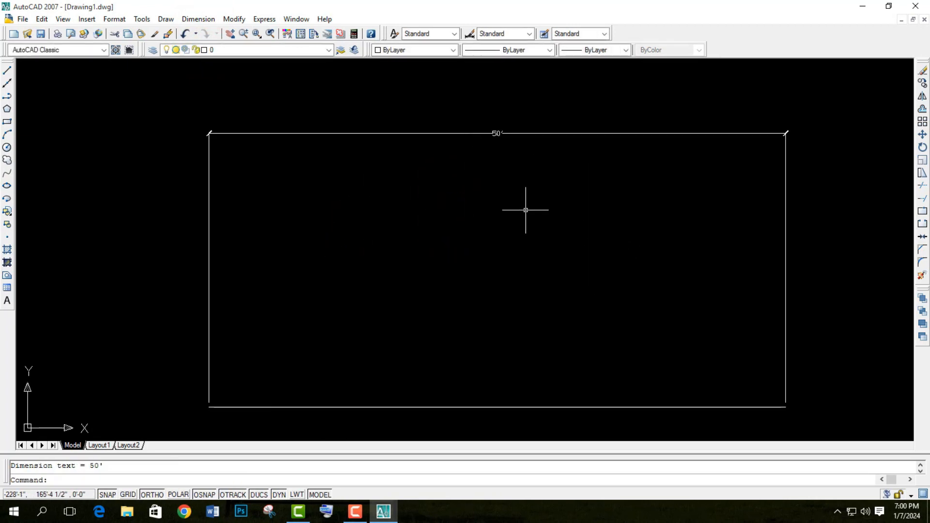
middle_drag(528, 210, 505, 214)
scroll(505, 214, up, 2)
scroll(504, 224, down, 3)
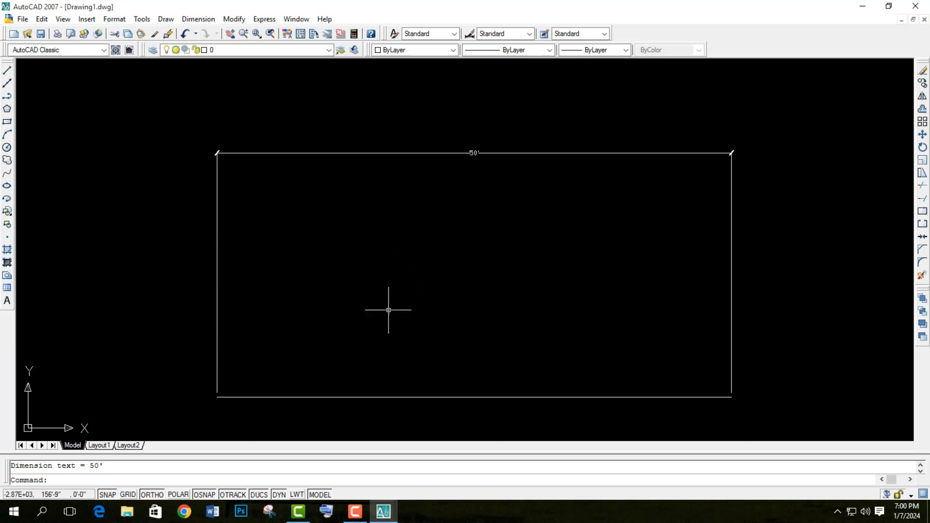
click(361, 516)
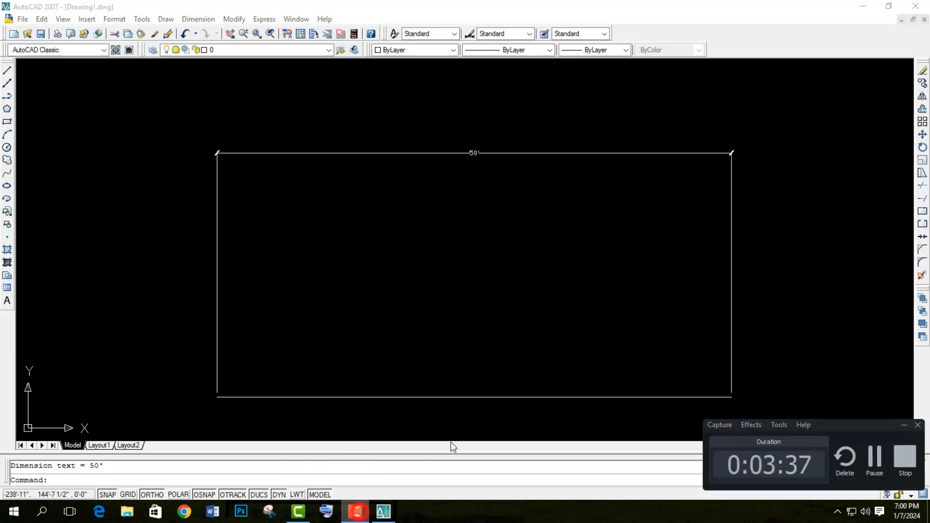